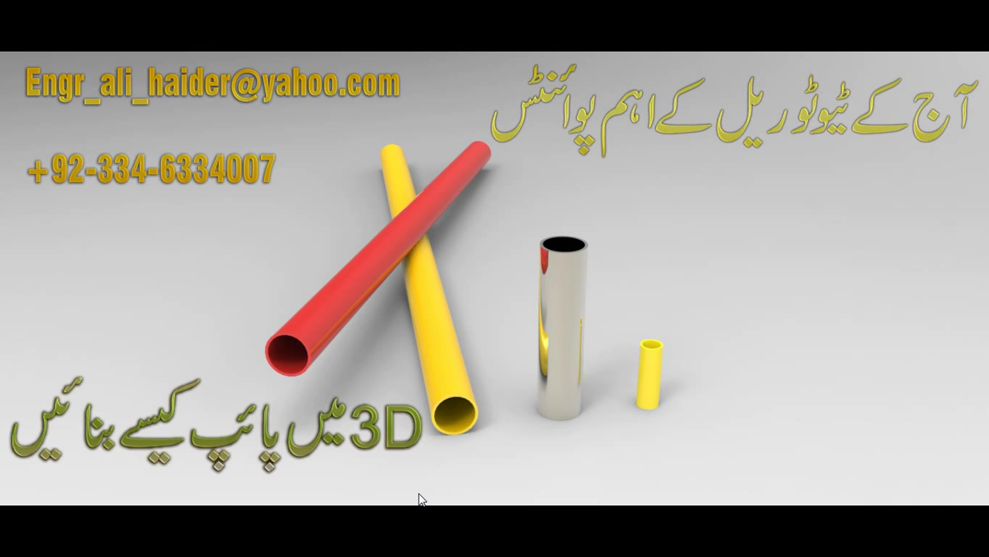
- Switch from the title video to the AutoCAD 2006 window showing the blank Drawing1
key(alt+Tab)
key(alt+Tab)
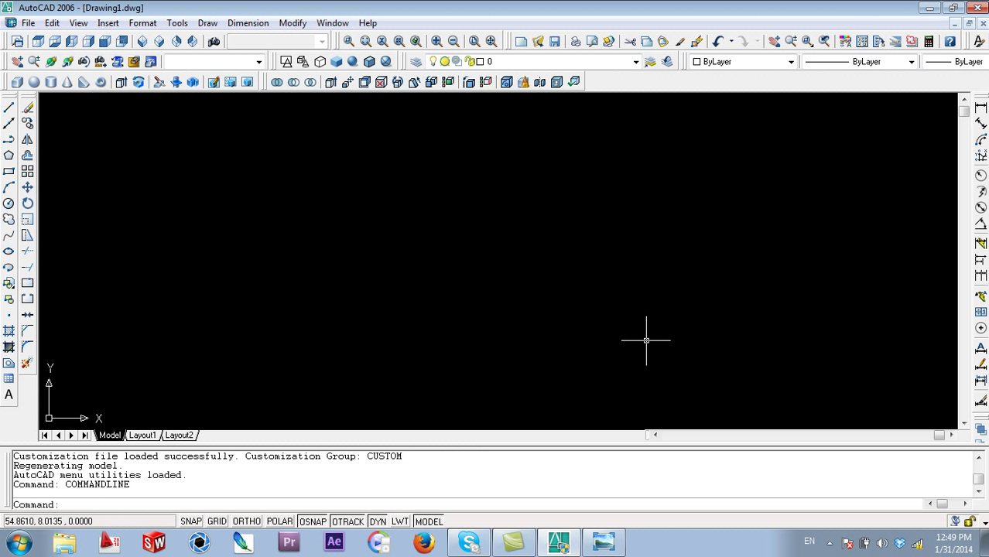
- Create a new drawing (Drawing2) with no template, using Imperial units
click(25, 24)
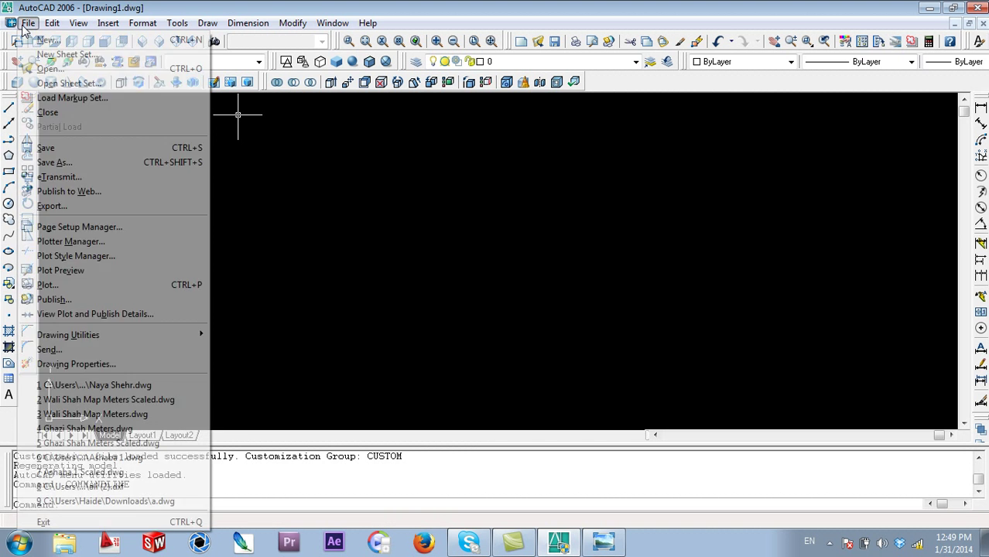
click(31, 41)
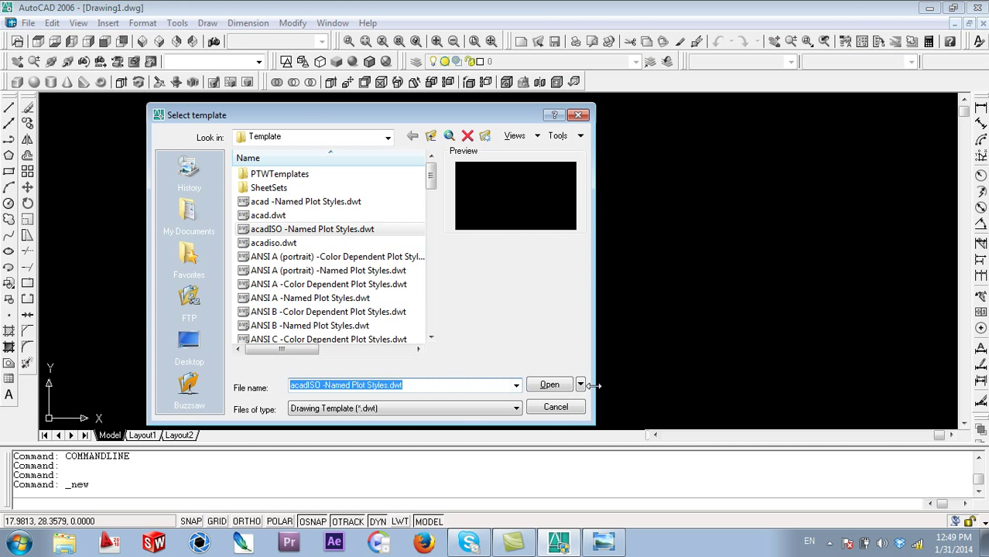
click(580, 384)
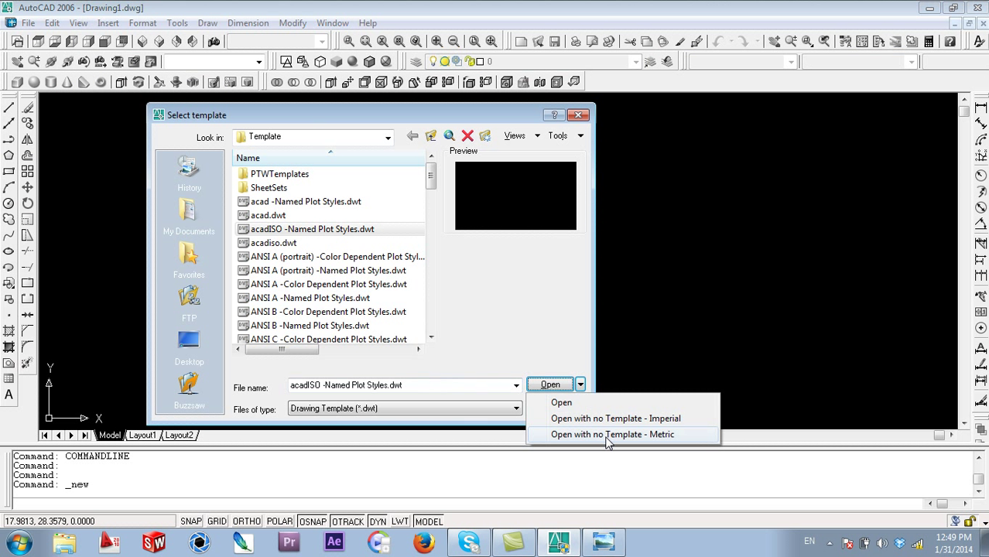
click(663, 422)
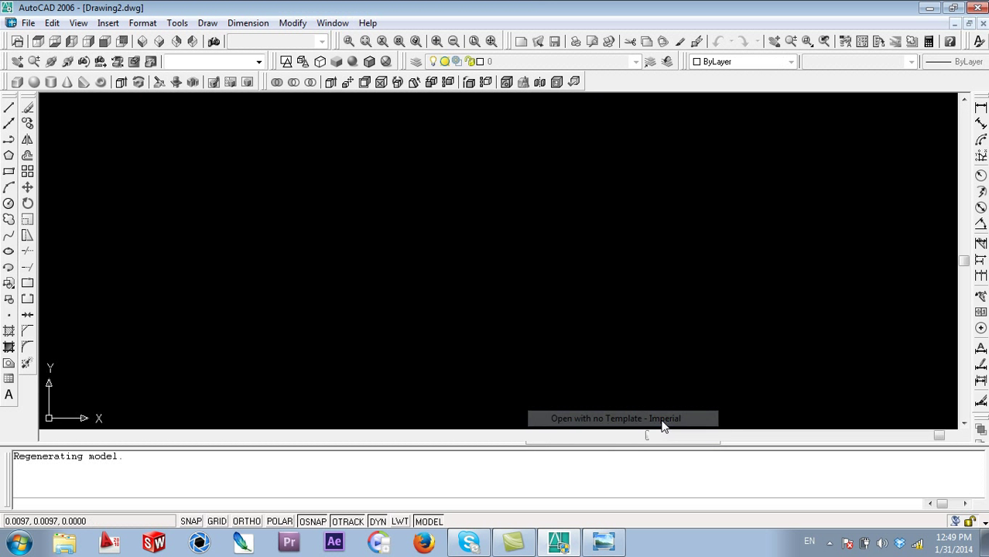
- In Drawing Units, set length type to Decimal with 0.00 precision and apply
click(142, 23)
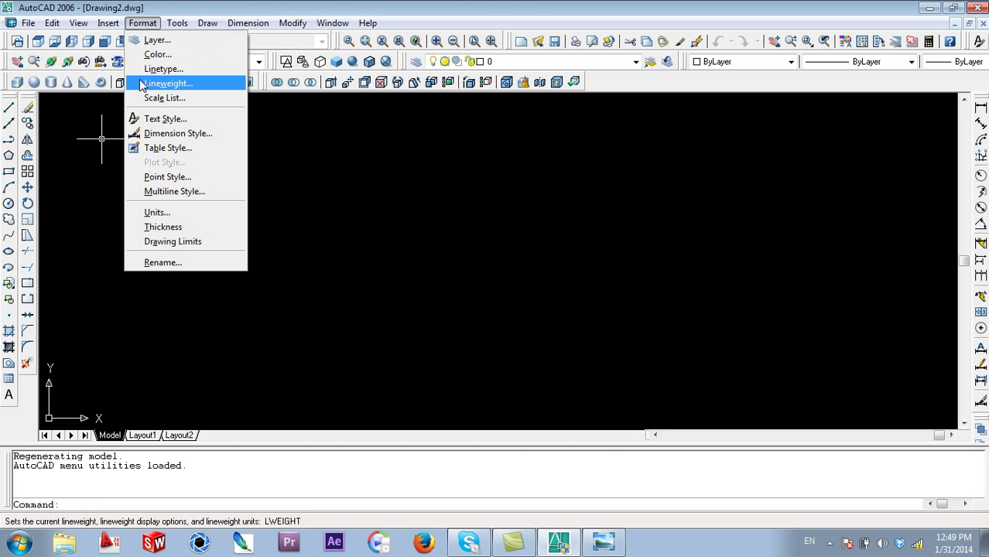
click(149, 213)
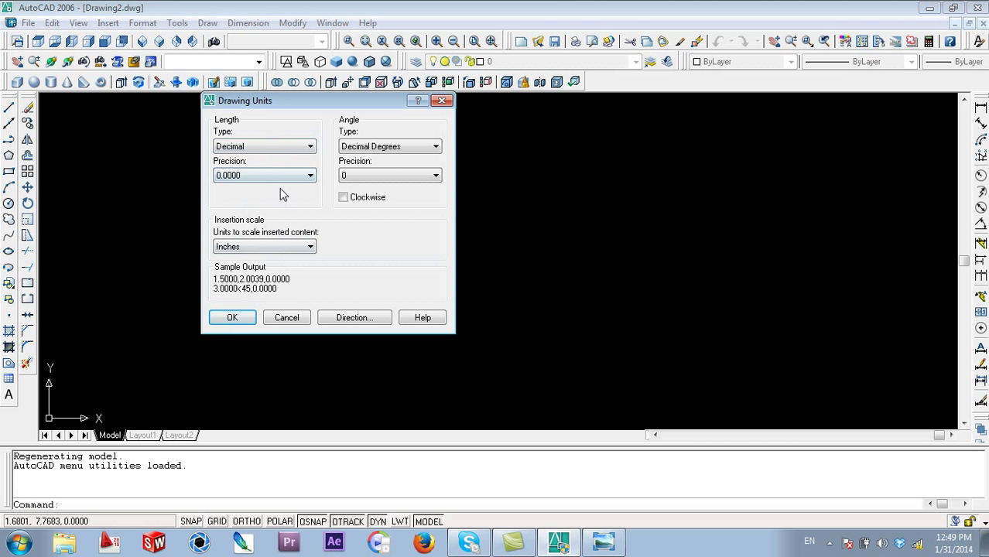
click(275, 147)
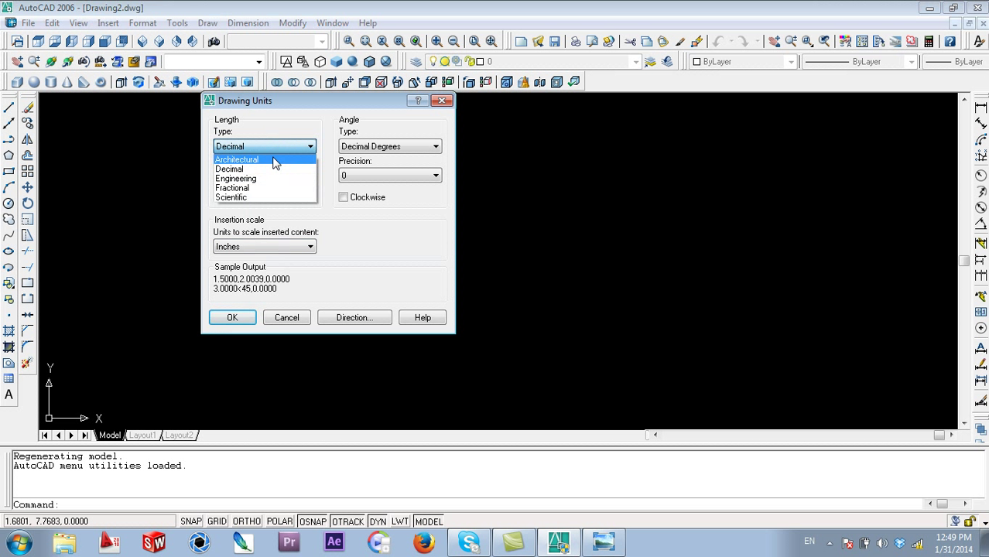
click(275, 178)
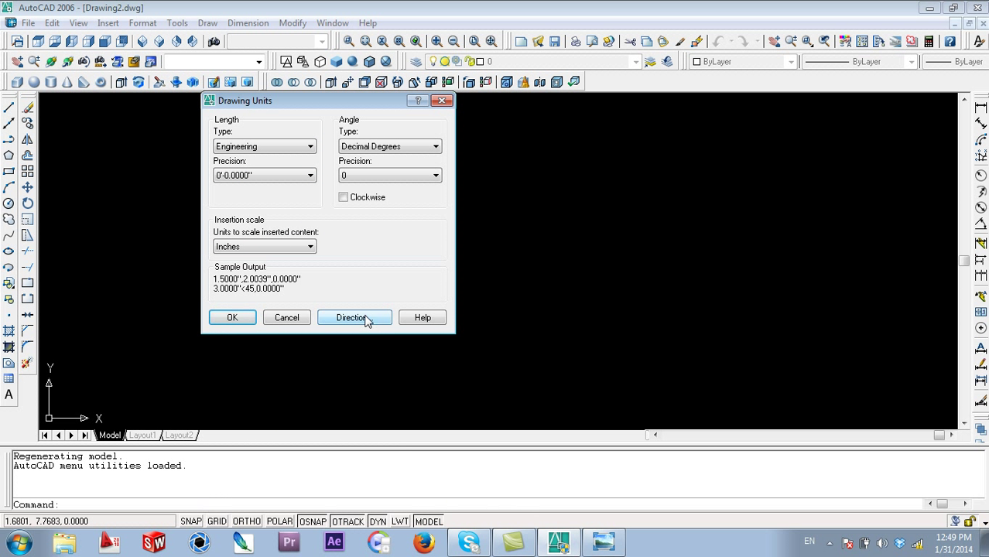
click(263, 158)
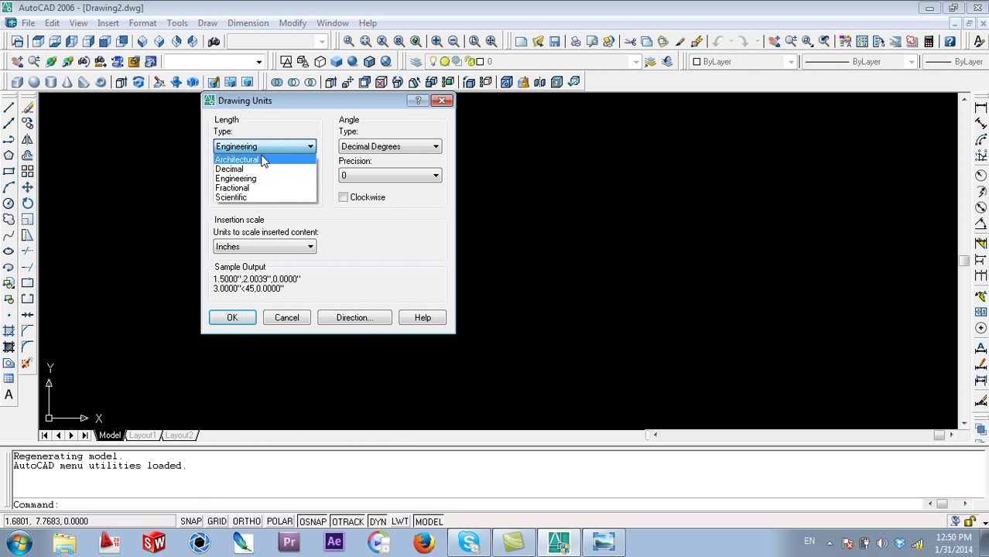
click(260, 166)
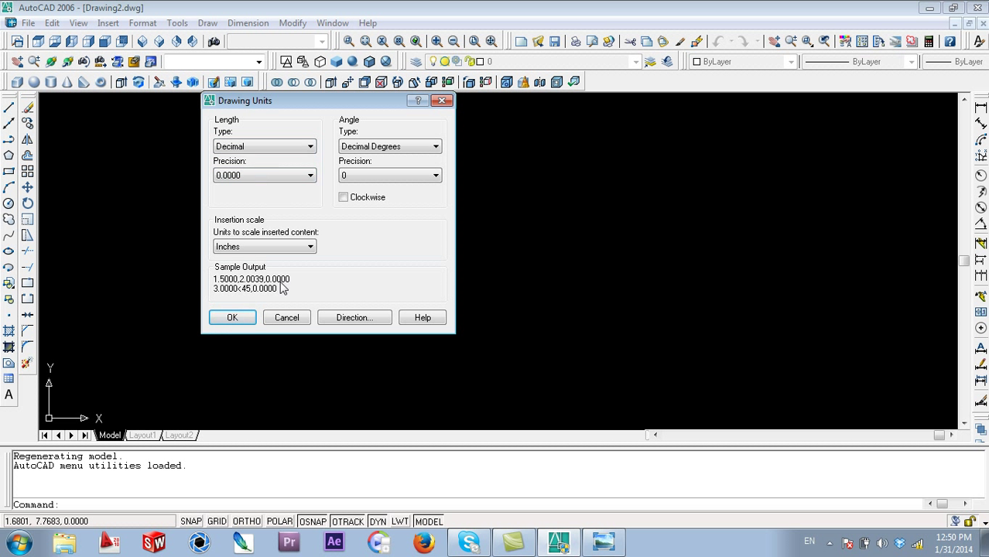
click(276, 178)
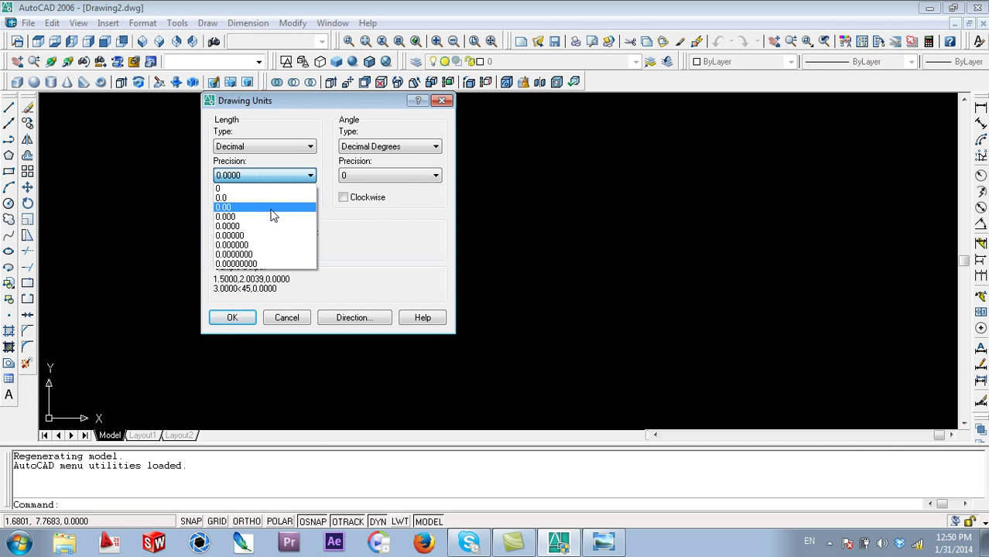
click(272, 207)
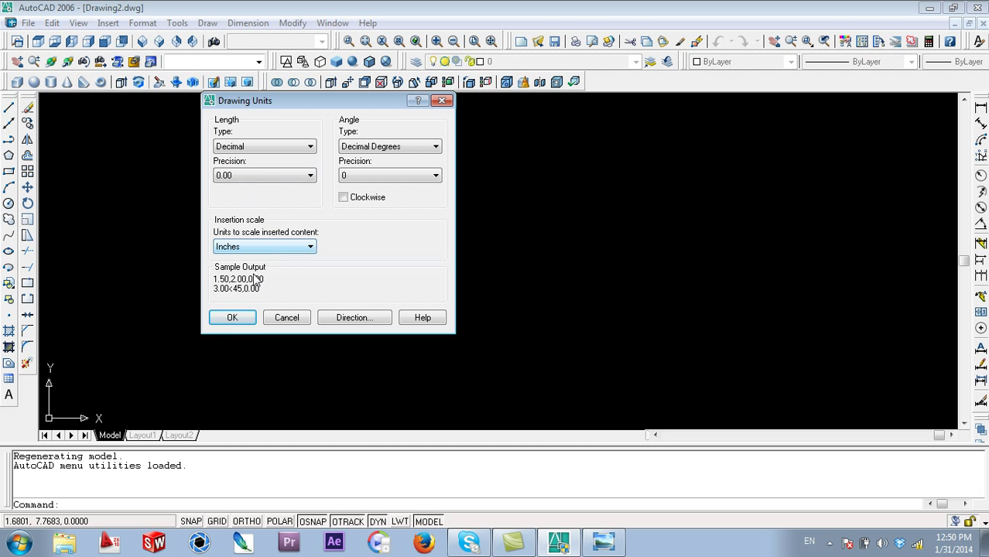
click(236, 319)
click(235, 318)
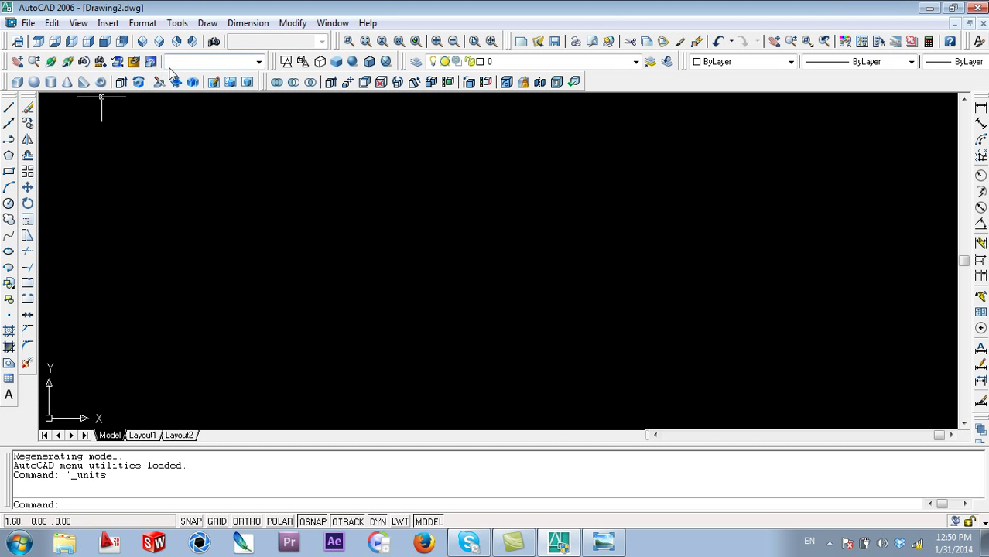
- Switch the drawing to the Front view and start the Circle command
click(105, 42)
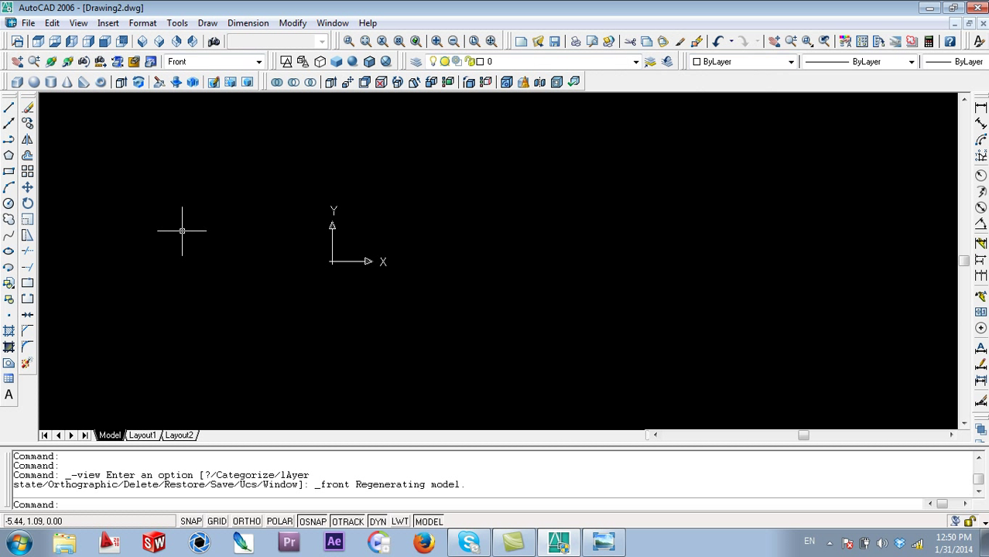
click(8, 204)
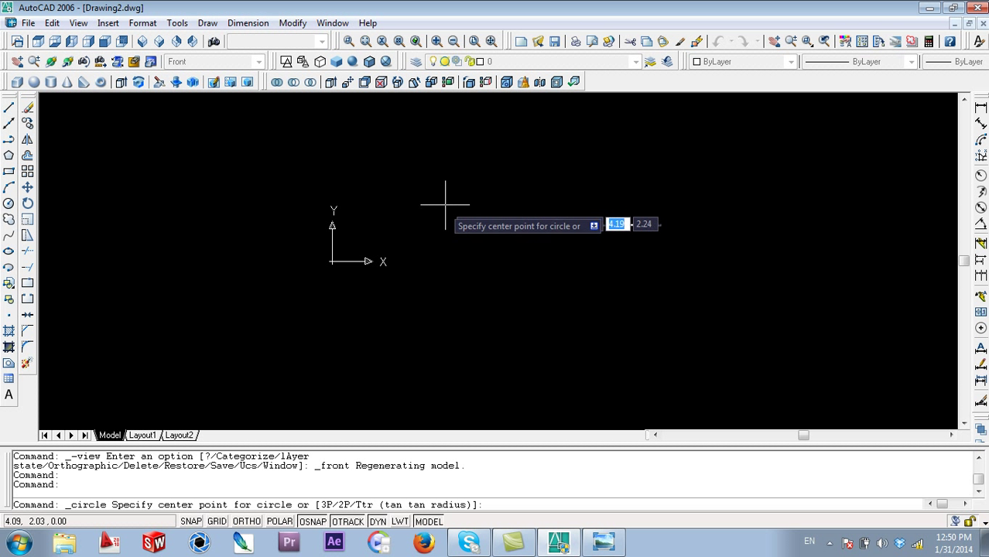
scroll(438, 205, up, 4)
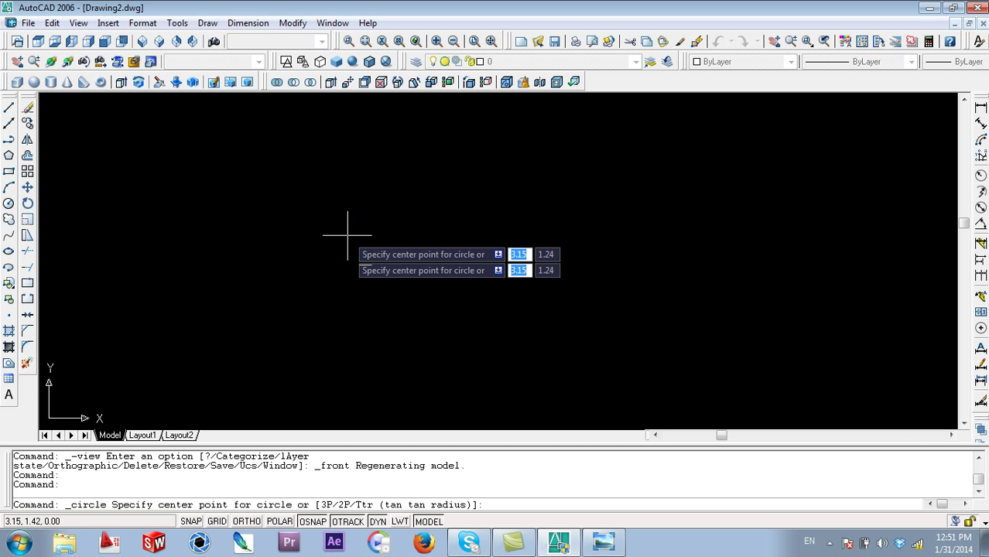
- Draw a circle of diameter 2 at a picked centre point
click(377, 523)
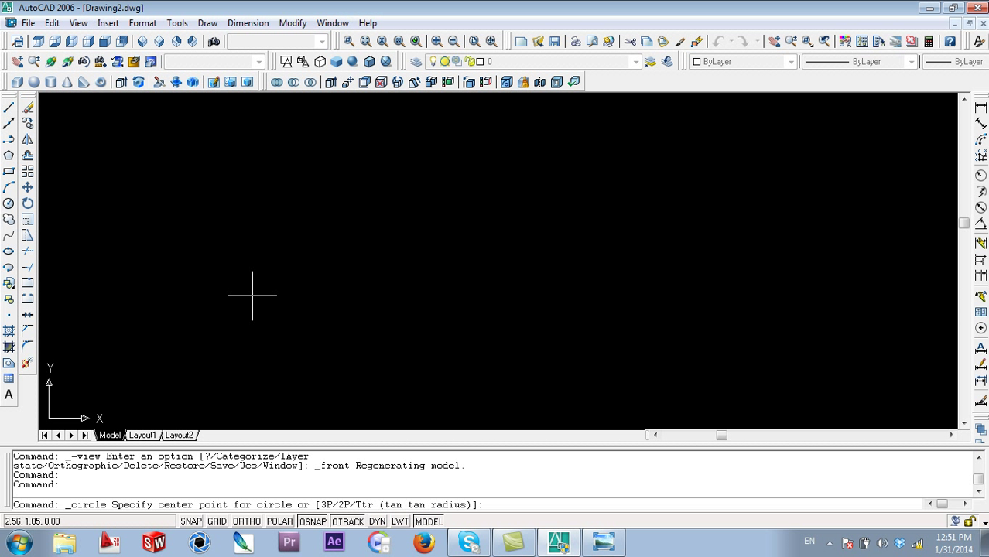
click(377, 523)
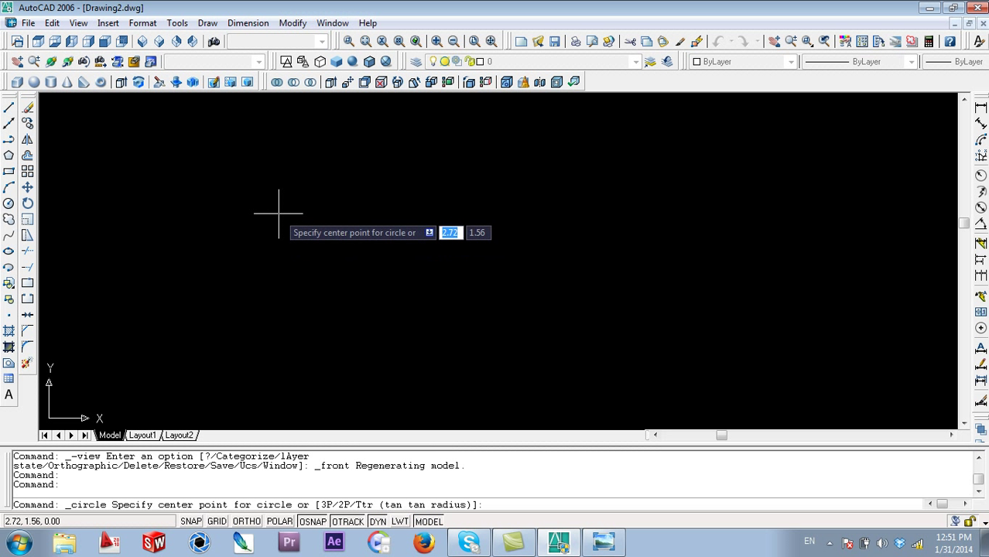
click(327, 199)
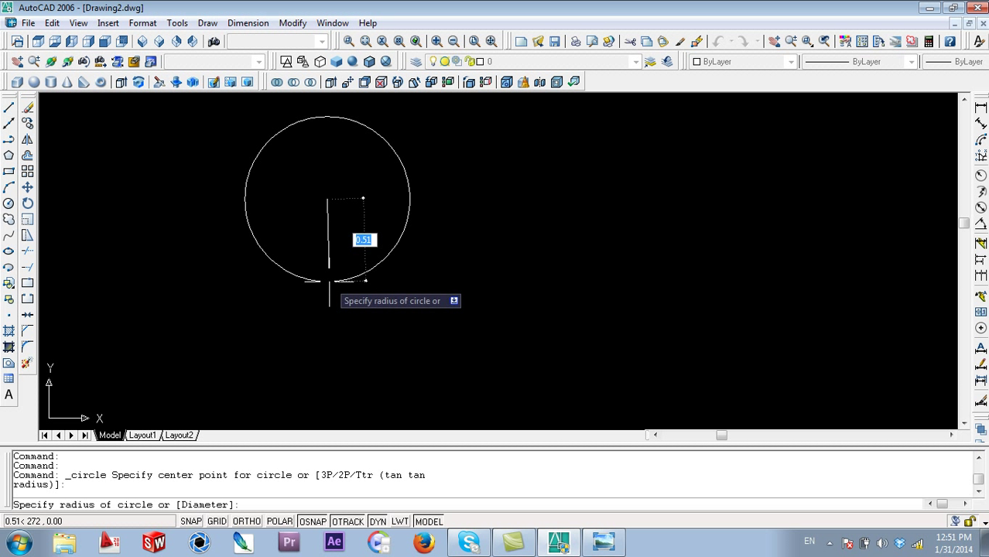
text(d)
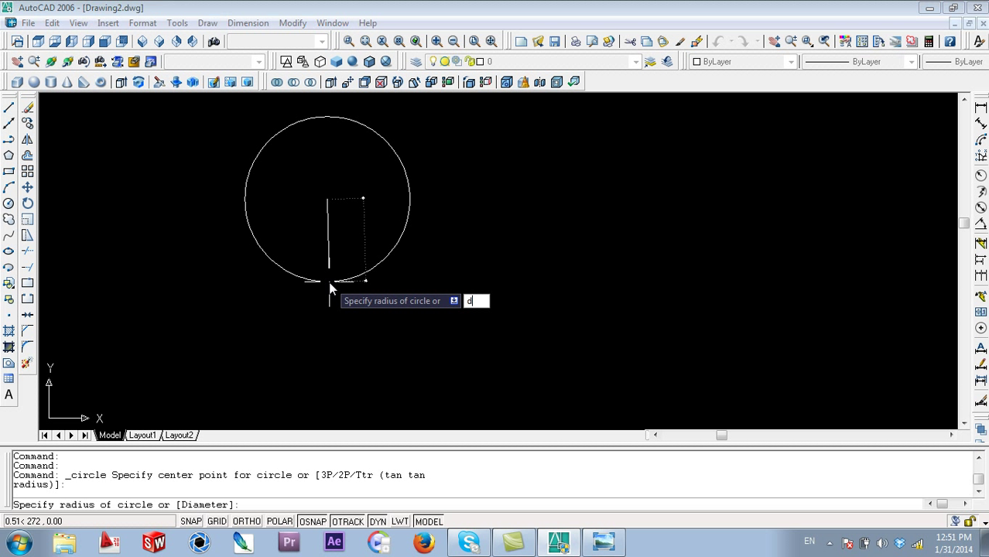
key(Return)
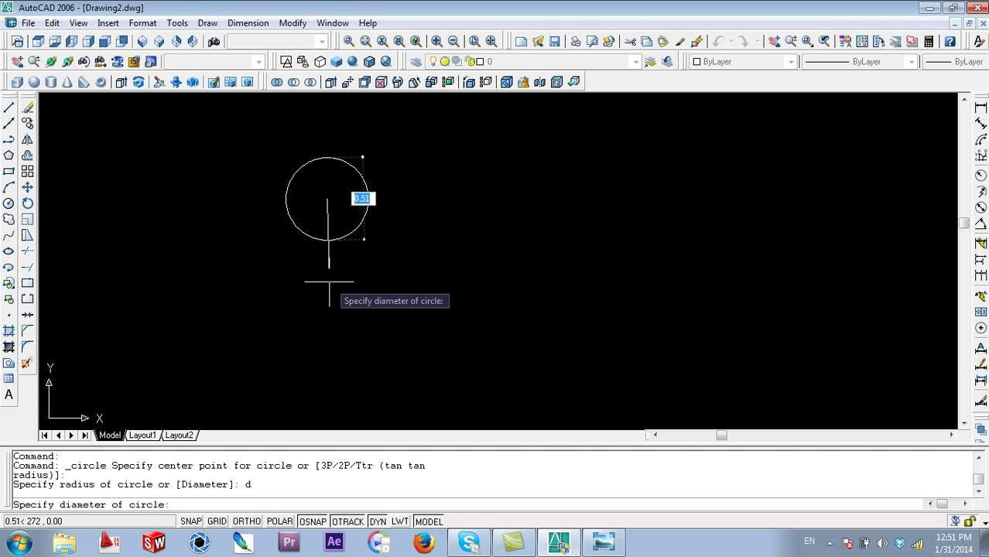
text(2)
key(Return)
- Pan to centre the circle in view and start another circle
scroll(327, 275, up, 3)
scroll(376, 282, down, 4)
mouse_move(458, 224)
middle_down()
mouse_move(466, 273)
mouse_move(503, 238)
mouse_move(477, 224)
middle_up()
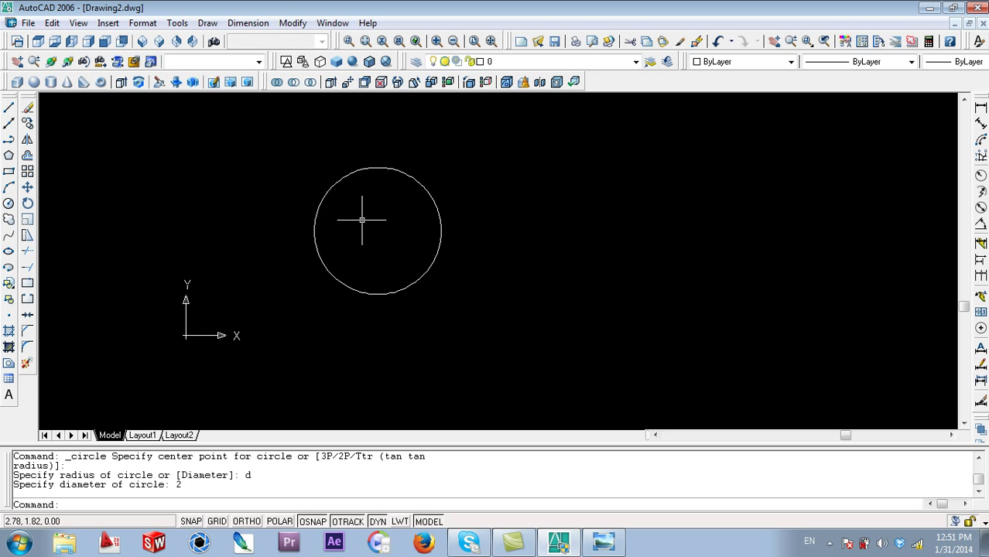
scroll(395, 217, up, 2)
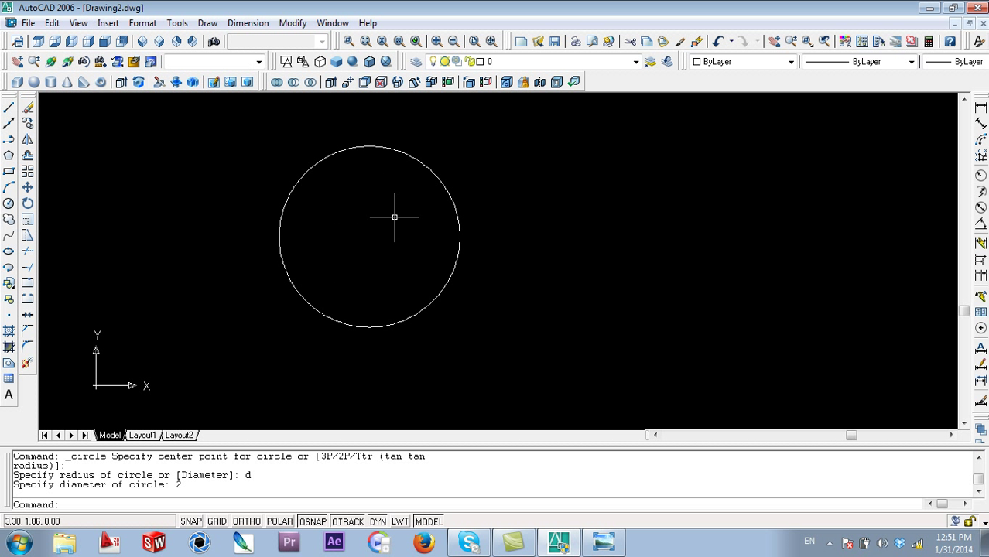
click(9, 203)
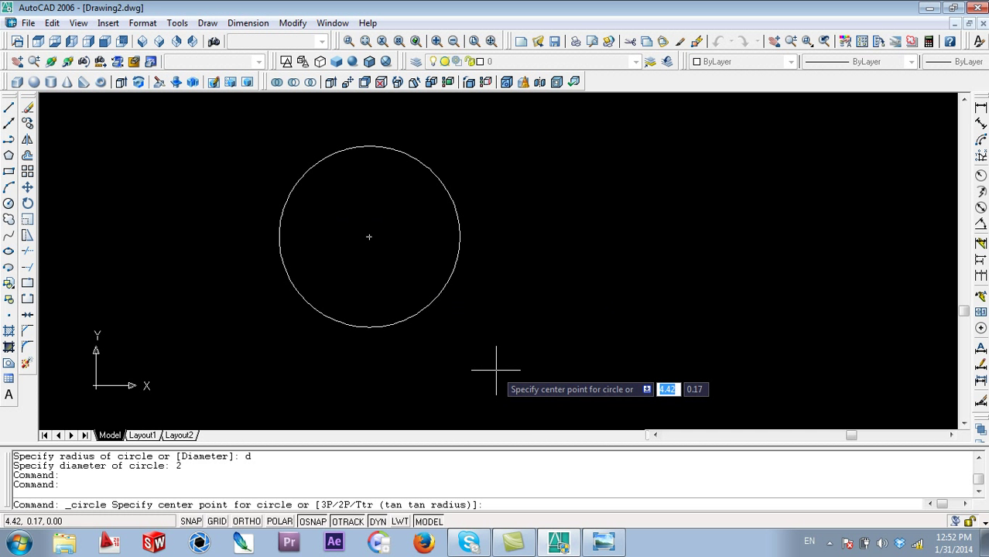
- Draw a concentric circle of radius 1.75 centred on the first circle
key(Escape)
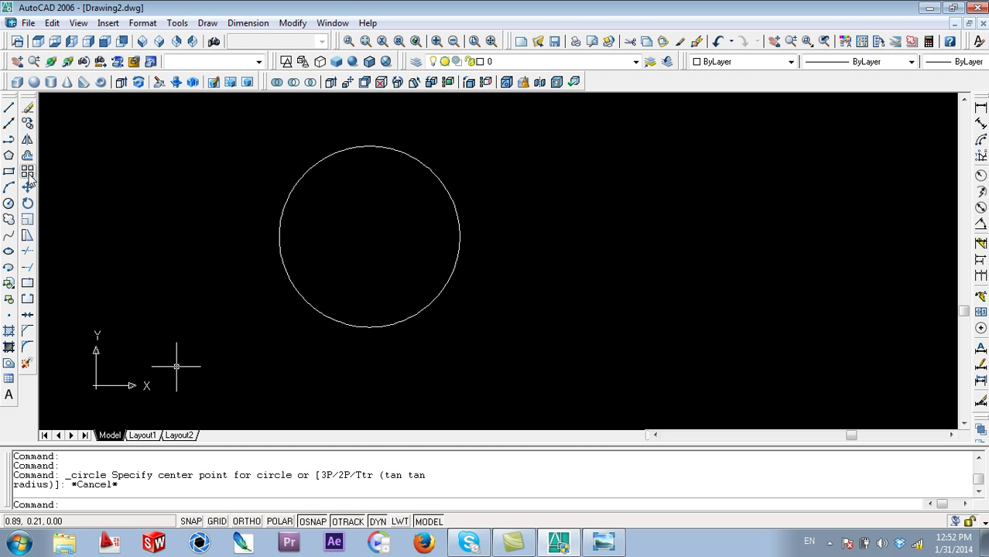
click(8, 202)
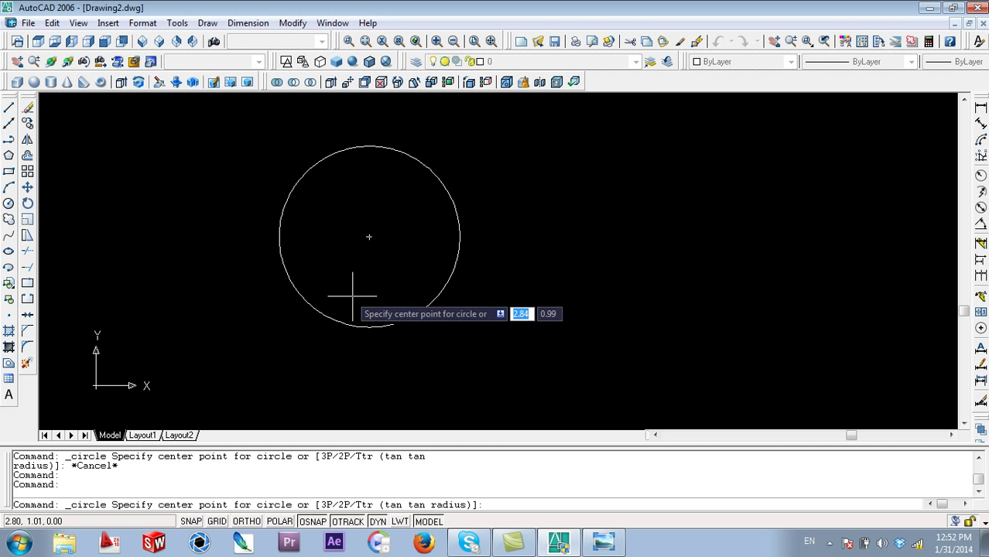
click(369, 237)
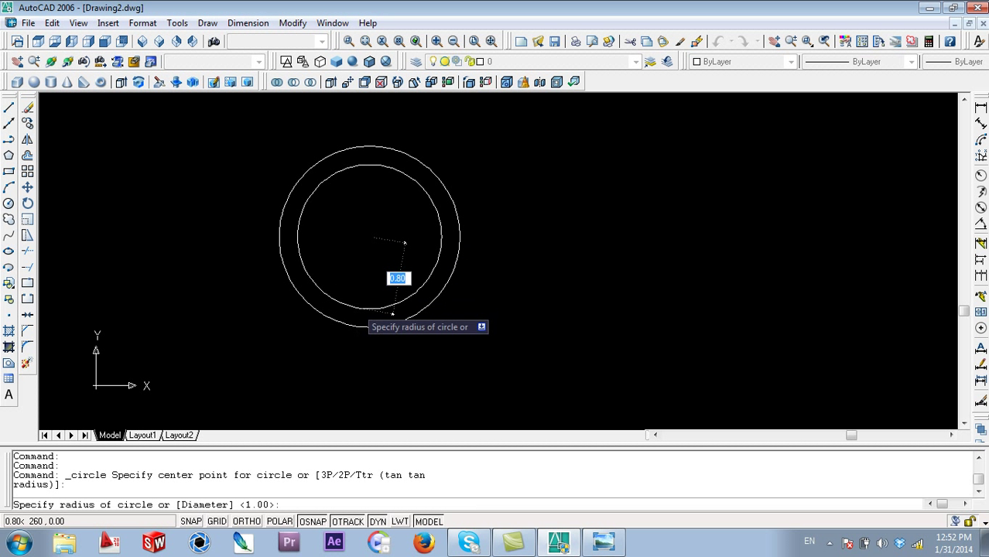
text(1.75)
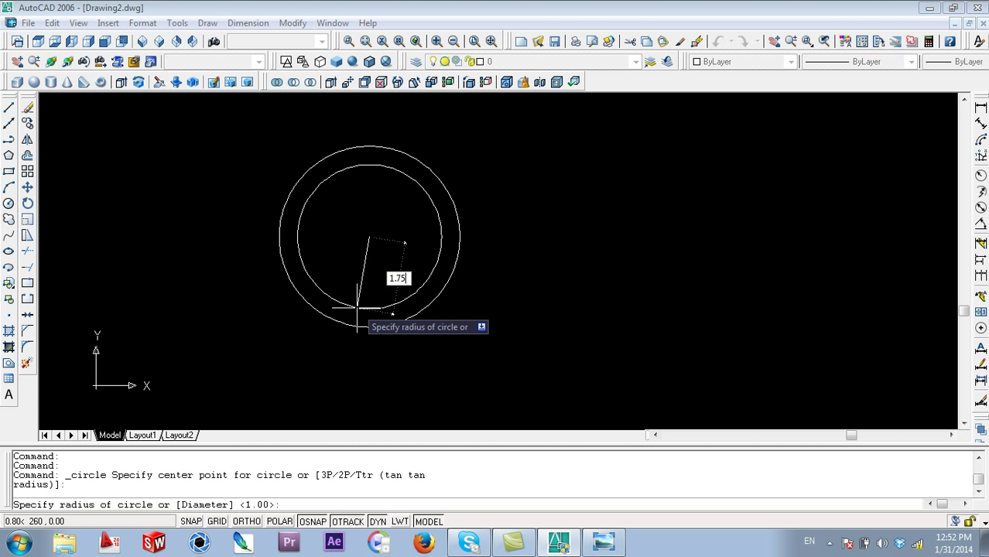
key(Return)
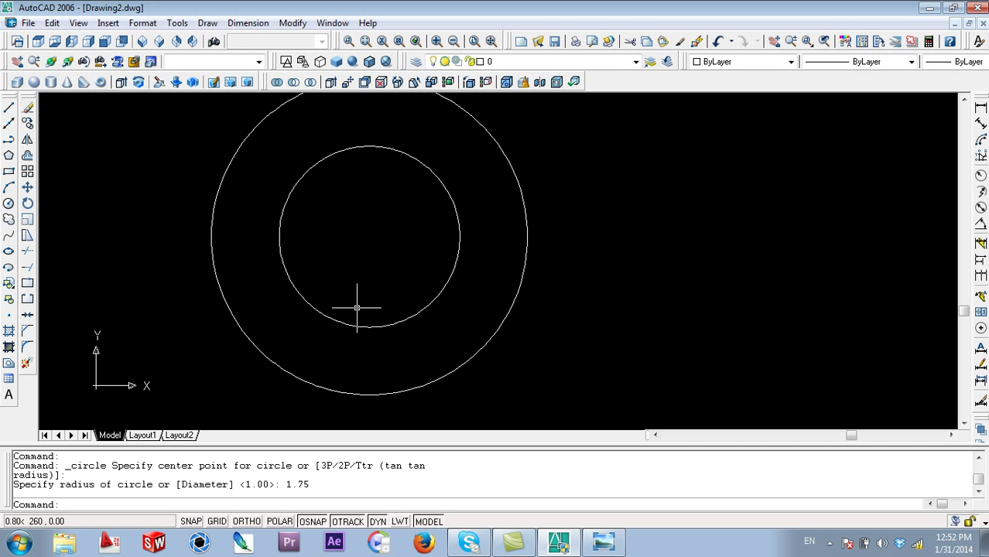
- Pan to frame both circles and select the outer circle
scroll(464, 230, down, 2)
mouse_move(463, 230)
middle_down()
mouse_move(372, 221)
mouse_move(385, 227)
middle_up()
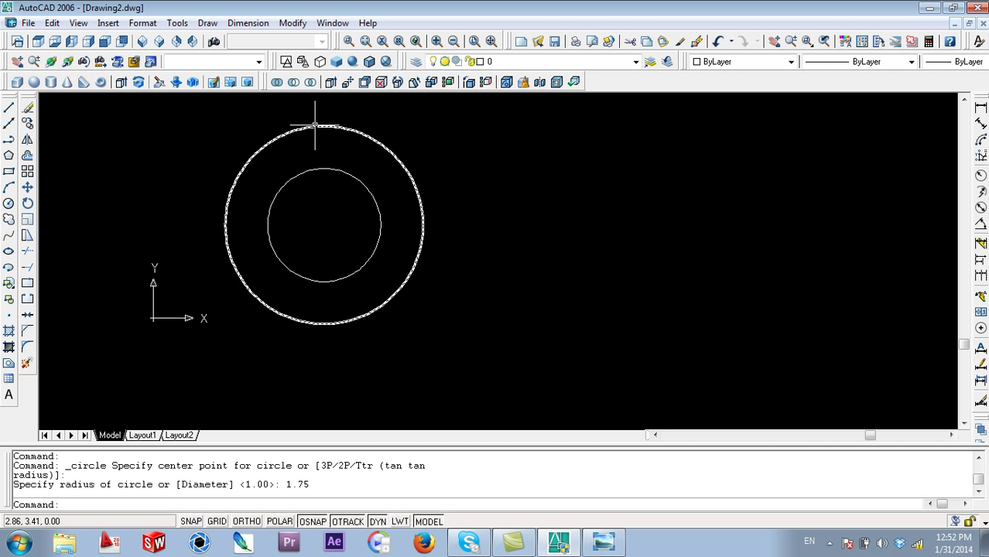
click(314, 125)
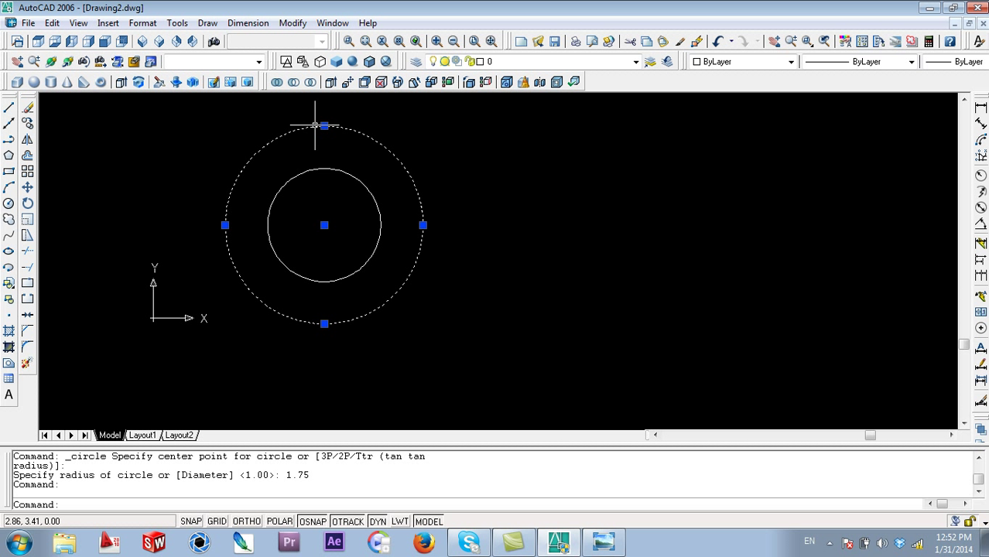
- Erase the outer circle, then draw and undo a 1.75-diameter circle at the shared centre
key(Delete)
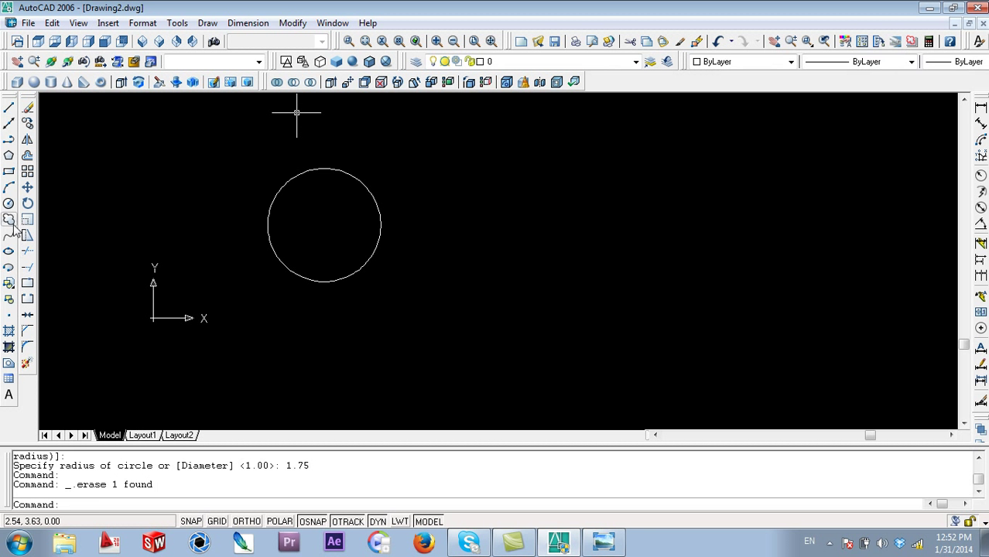
click(10, 204)
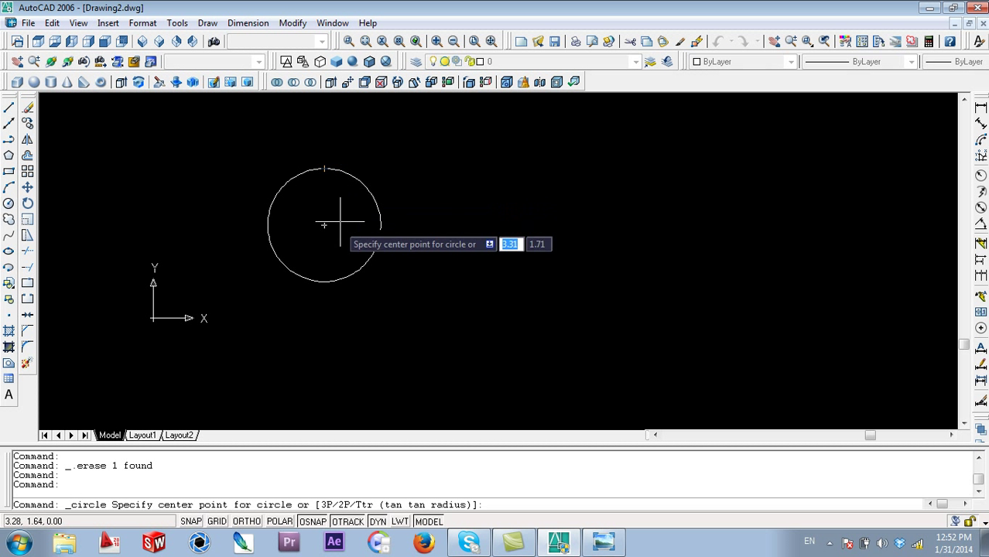
click(324, 225)
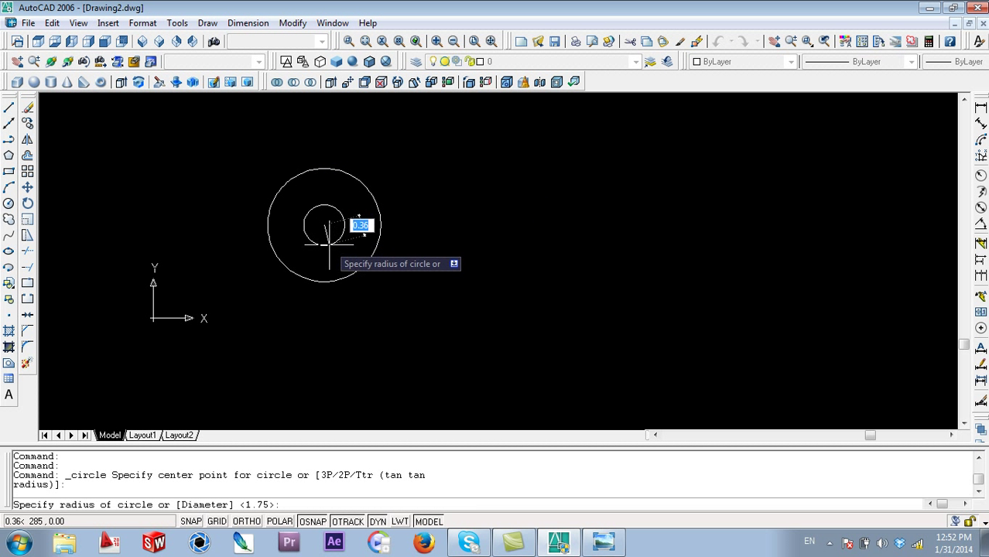
text(d)
key(Return)
text(1.75)
key(Return)
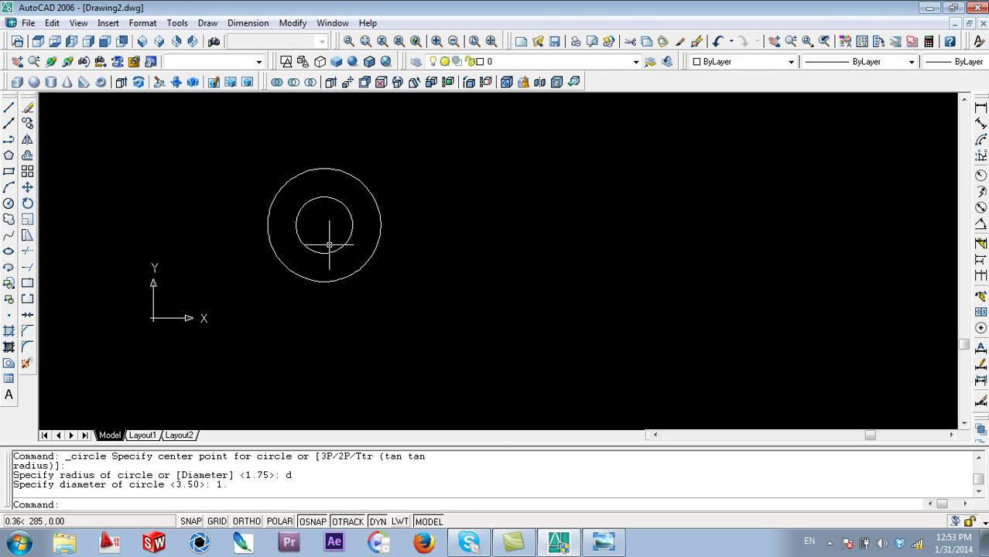
key(ctrl+z)
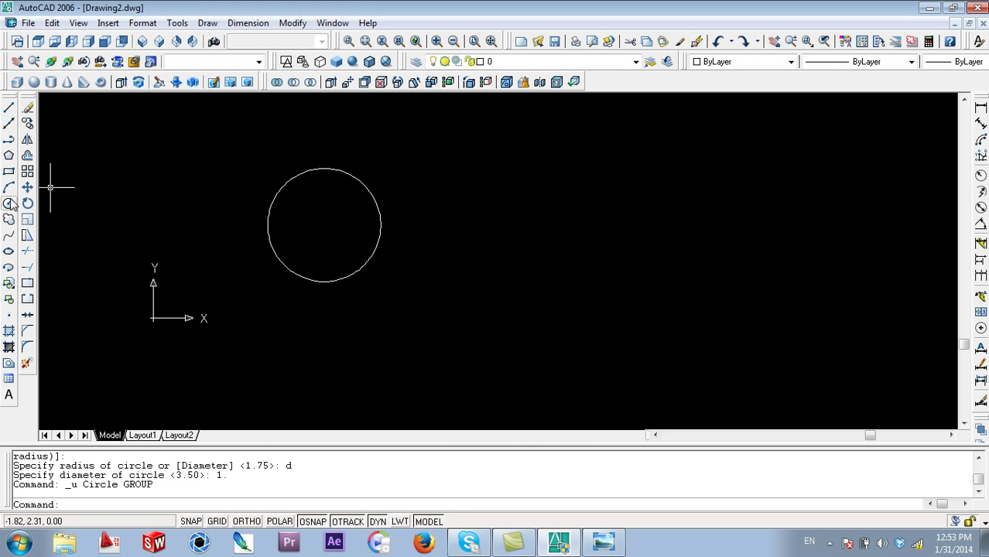
- Redraw a 1.75-diameter circle concentric with the first and centre both in view
click(9, 203)
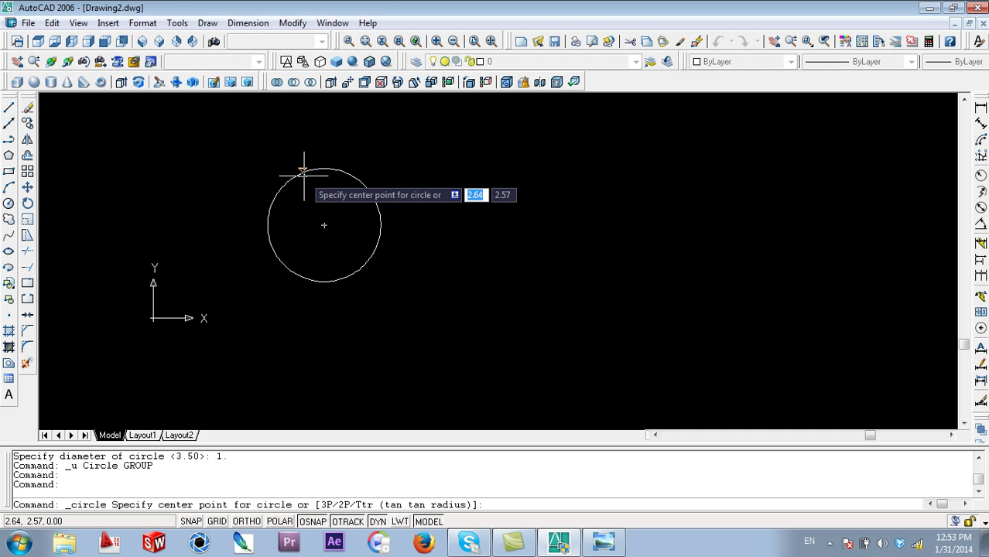
click(325, 225)
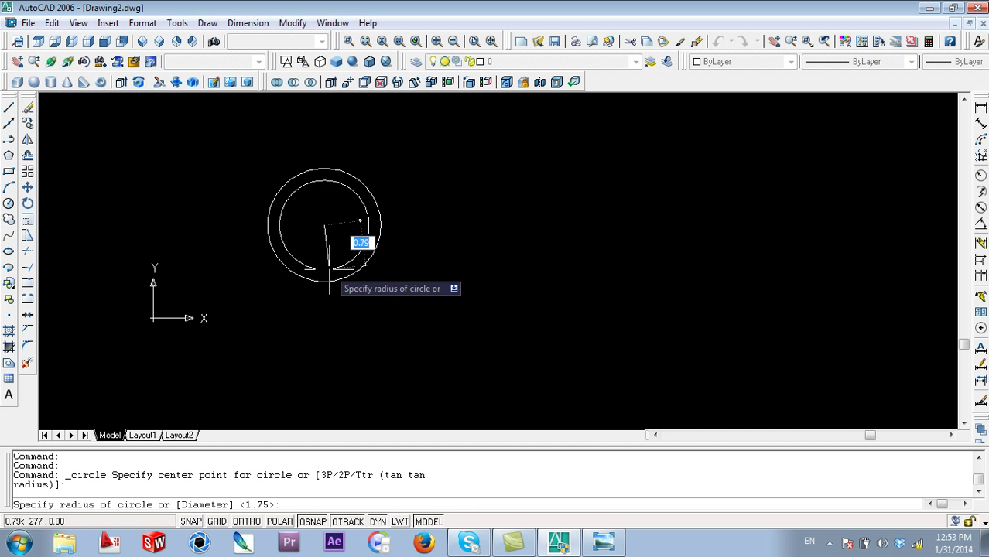
text(d)
key(Return)
text(1.75)
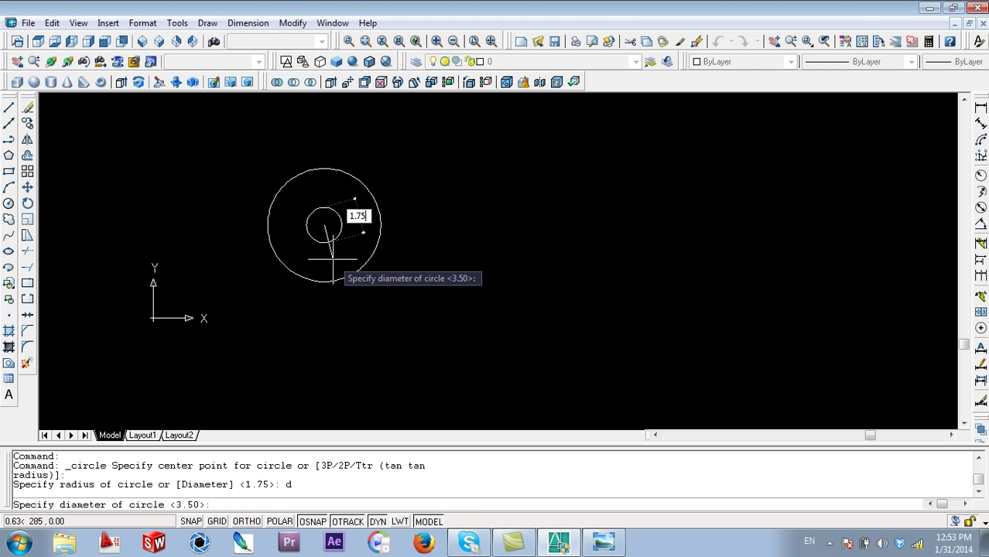
key(Return)
scroll(333, 259, up, 2)
middle_drag(342, 234, 389, 270)
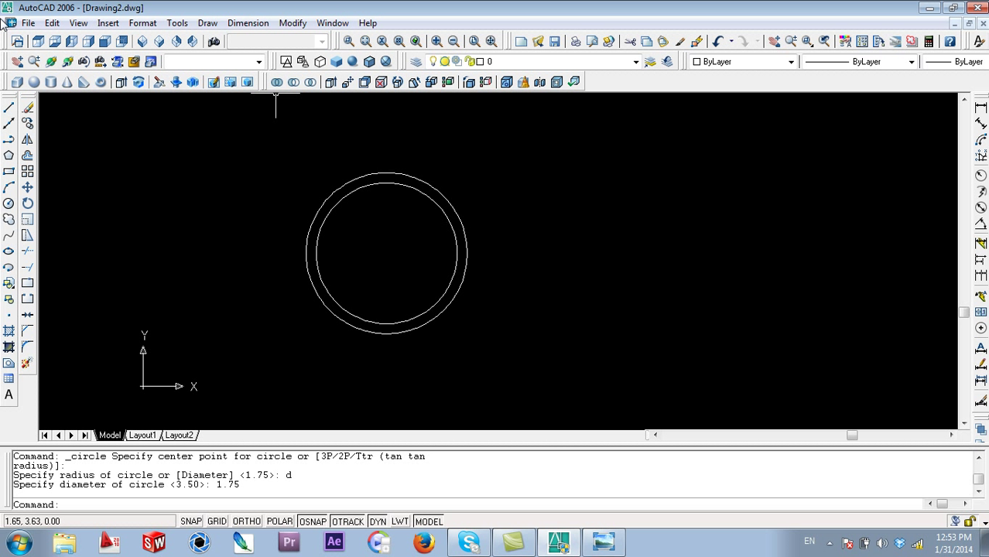
- Tilt the view with 3D Orbit so the circles appear as ellipses
click(67, 61)
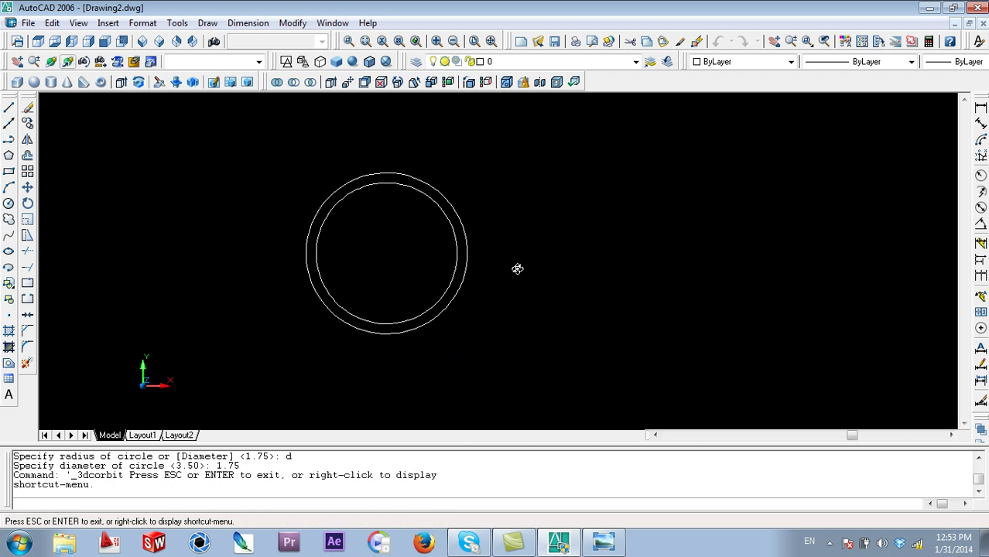
drag(516, 267, 376, 220)
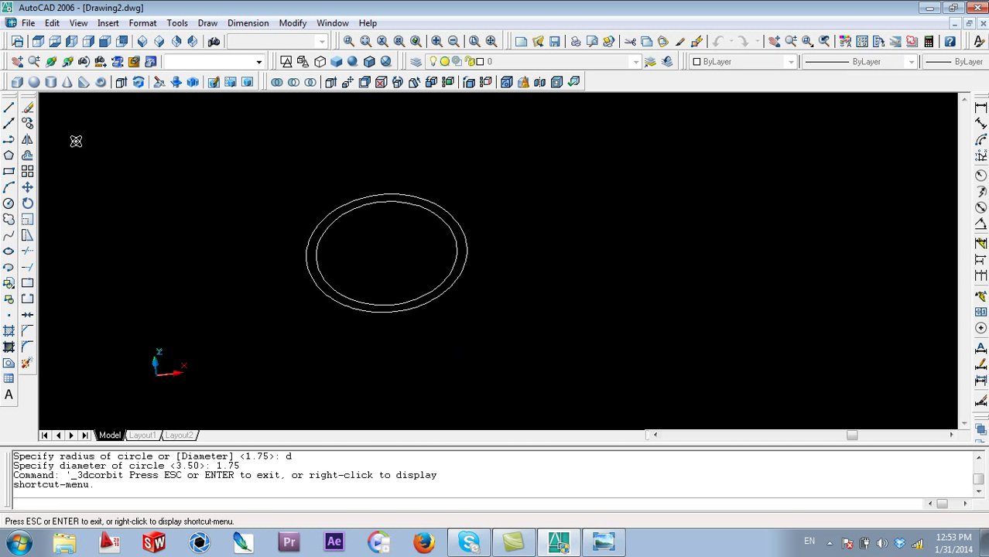
key(Escape)
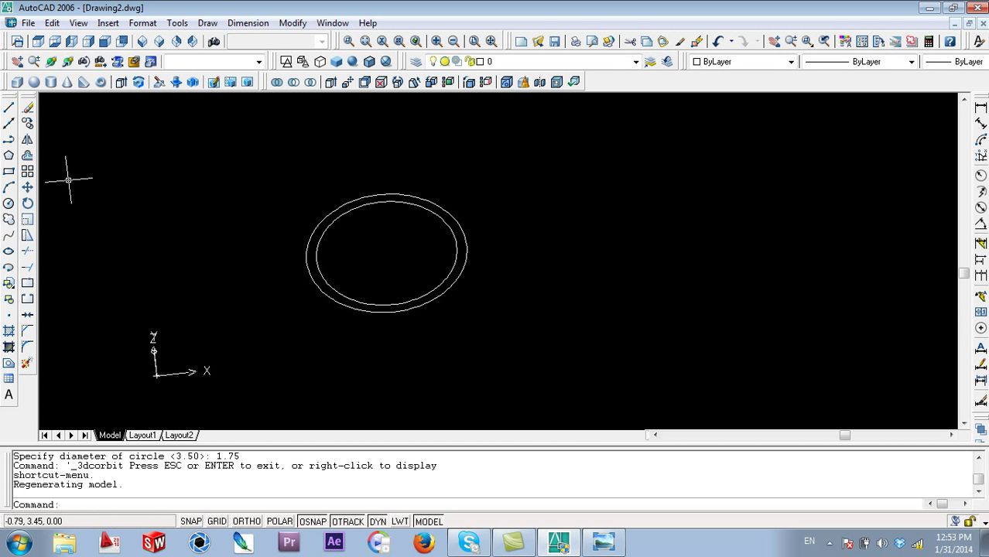
right_click(132, 87)
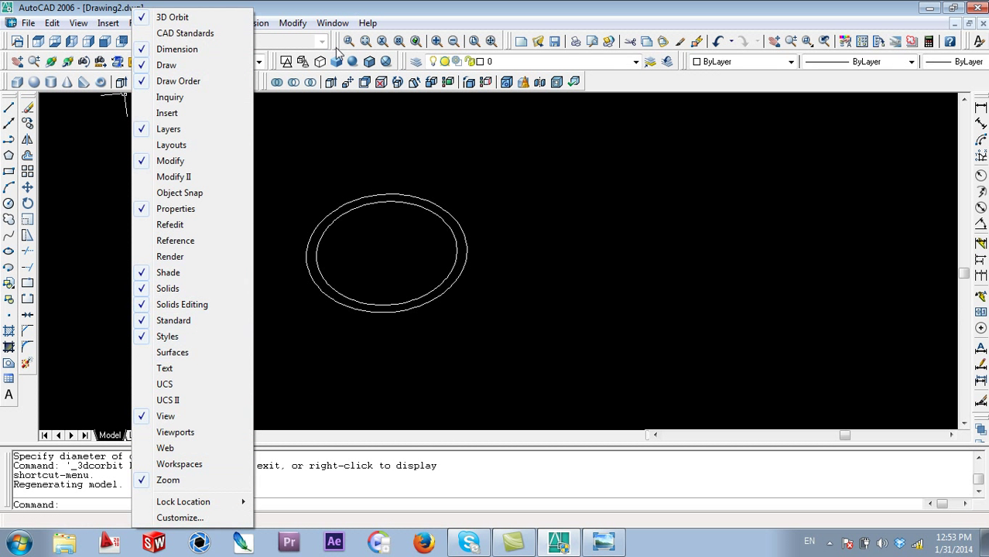
click(264, 41)
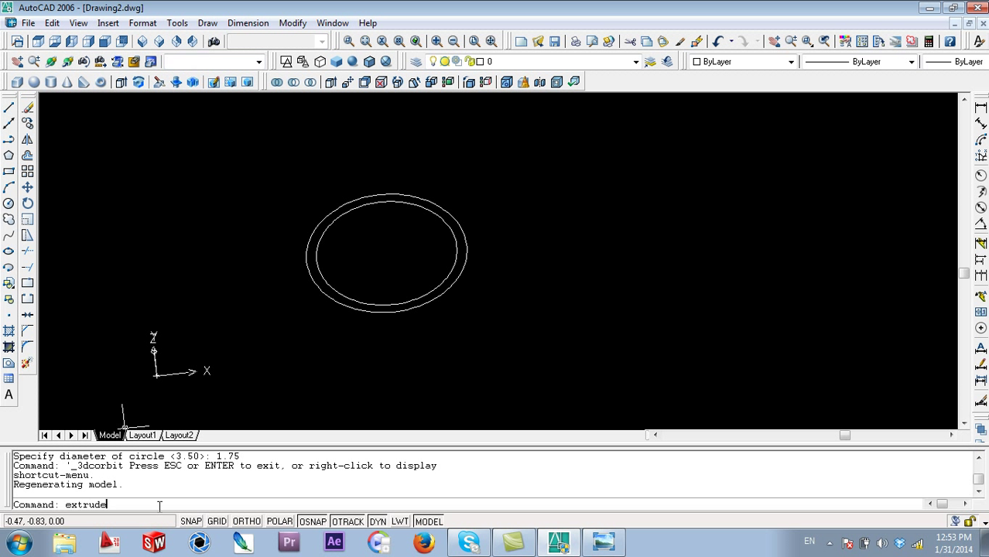
text(extrude)
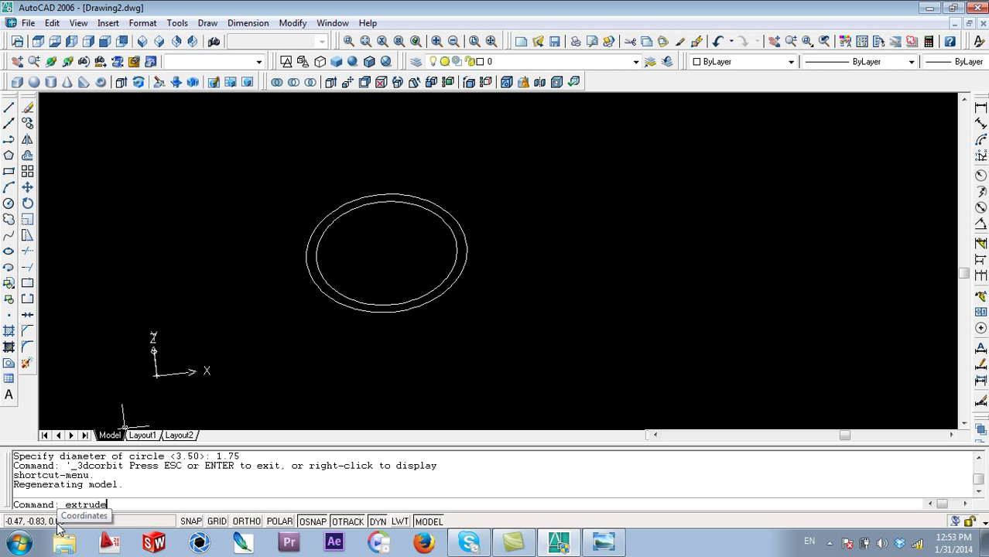
- Extrude both circles to a height of 100 with 0 taper
key(Return)
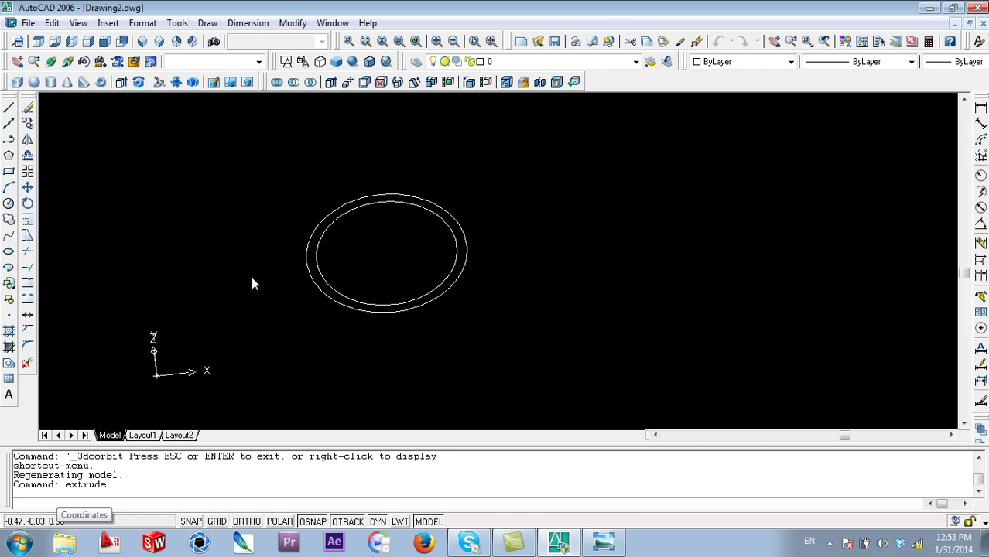
click(288, 187)
click(513, 317)
click(507, 325)
click(345, 164)
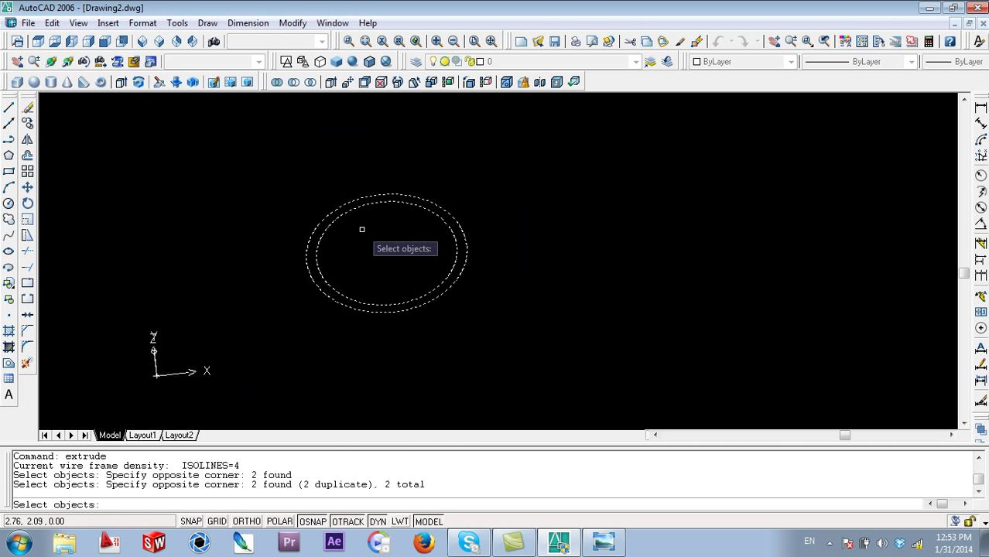
key(Return)
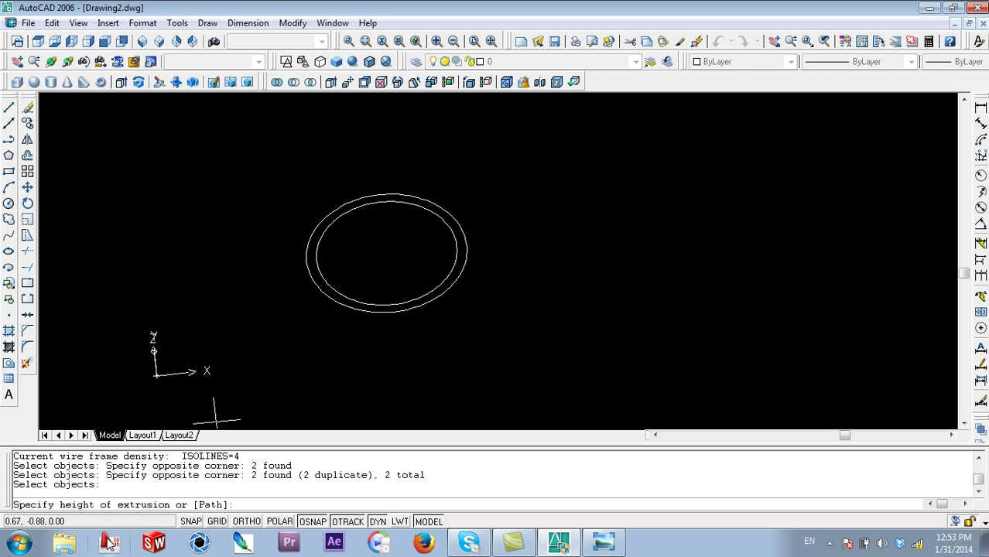
scroll(234, 267, down, 2)
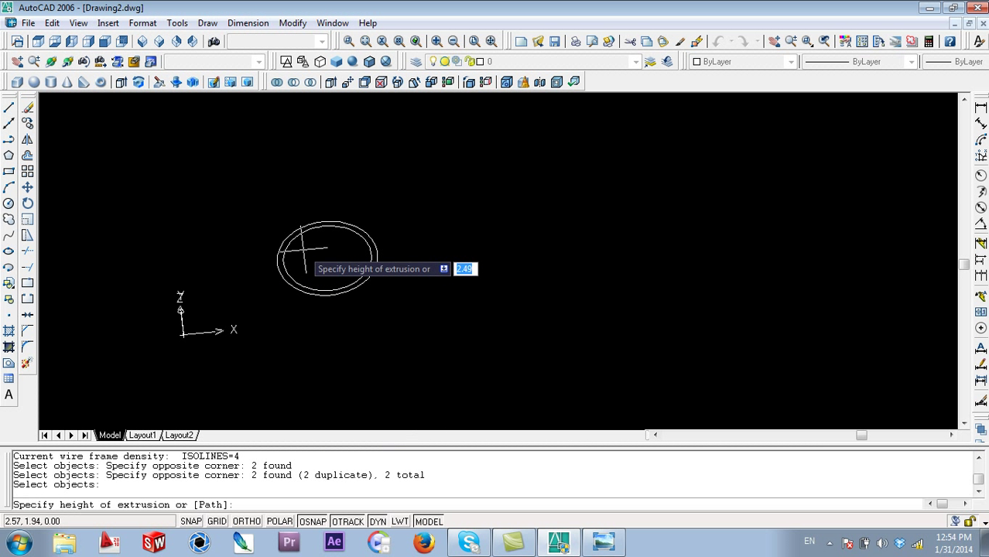
text(100)
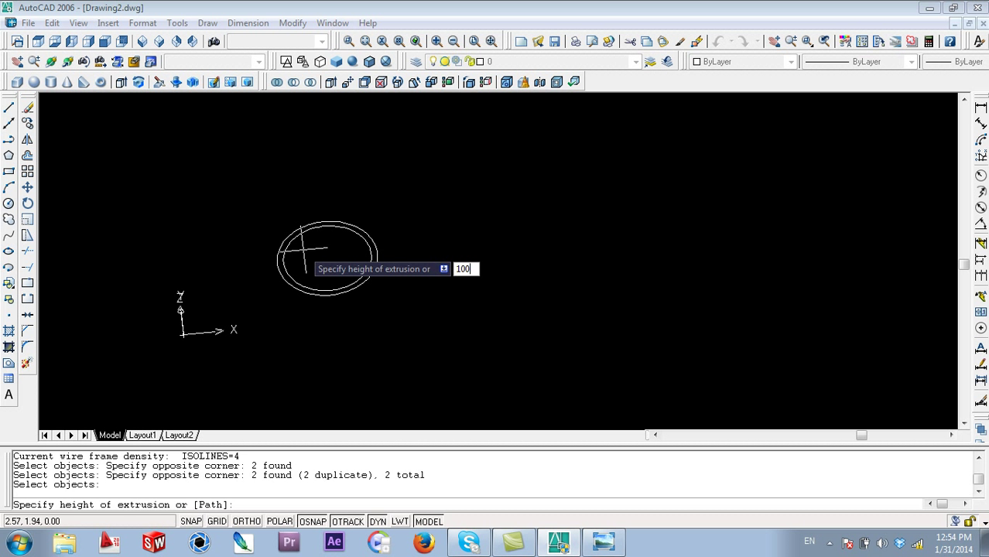
key(Return)
key(Return)
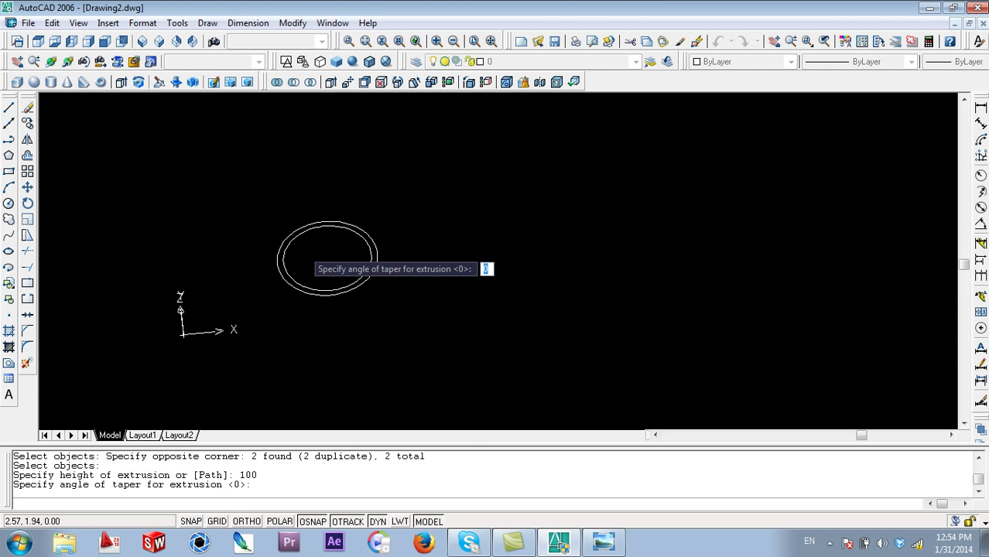
scroll(404, 221, down, 2)
middle_drag(451, 204, 453, 336)
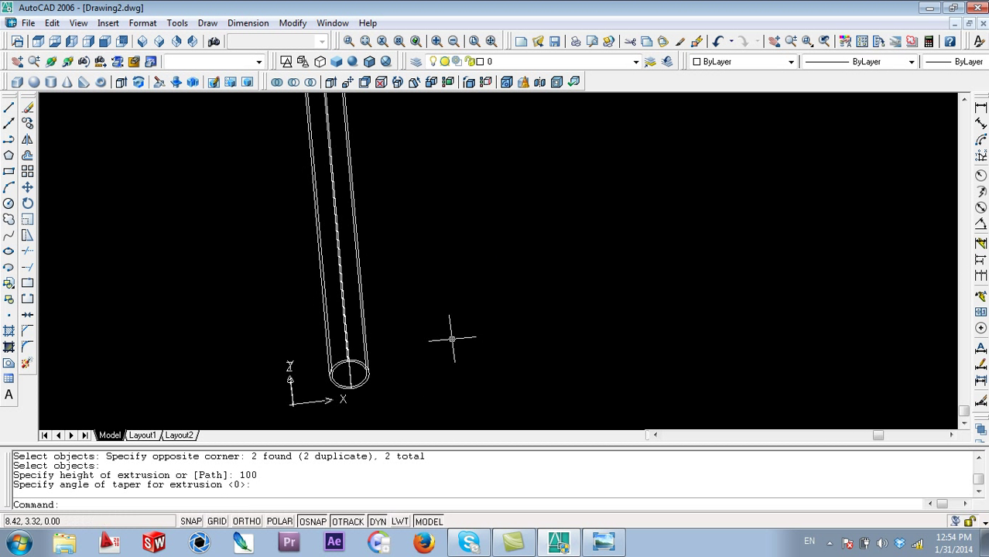
click(352, 61)
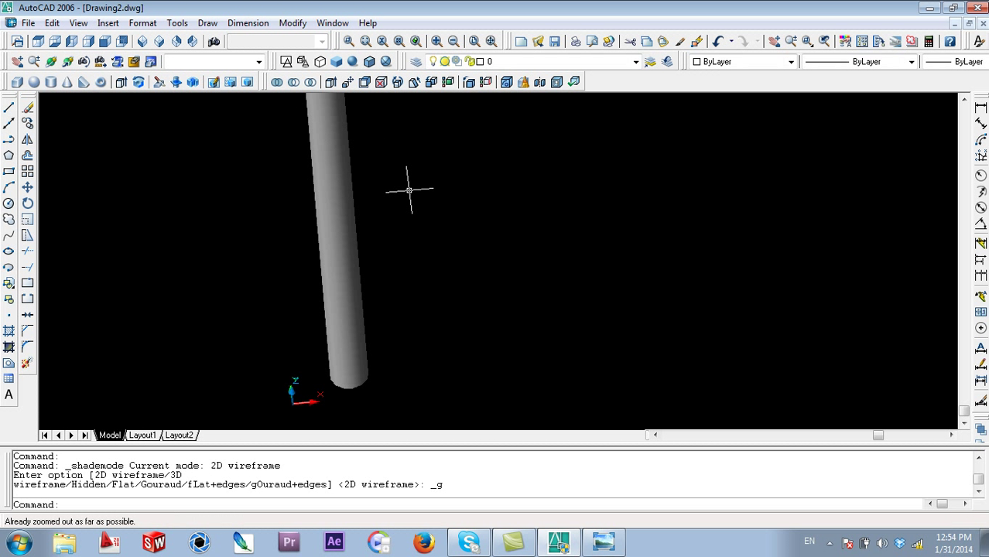
middle_drag(408, 190, 426, 192)
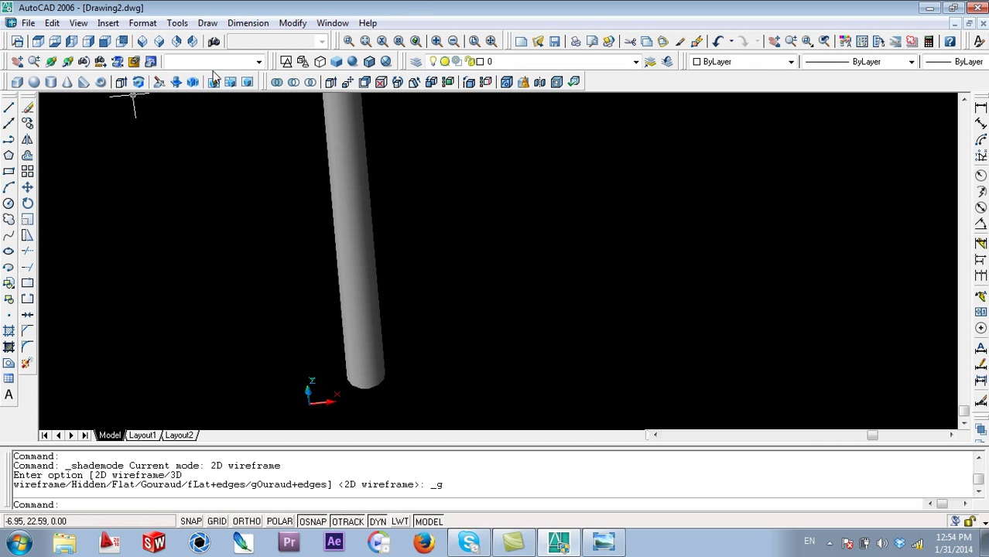
click(454, 42)
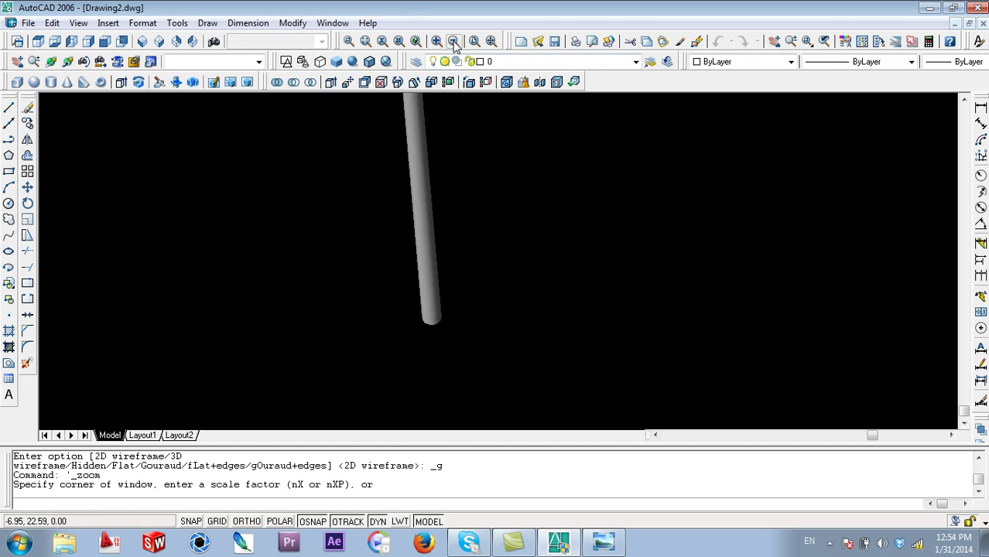
shift+middle_drag(528, 118, 486, 247)
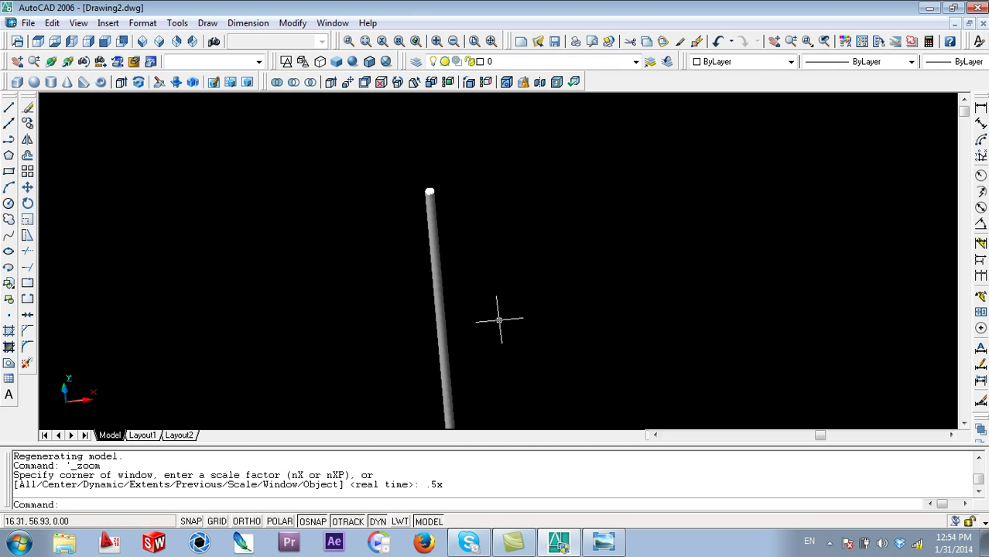
shift+middle_drag(492, 294, 515, 288)
mouse_move(451, 226)
shift+middle_down()
mouse_move(484, 249)
mouse_move(408, 199)
shift+middle_up()
scroll(412, 218, up, 3)
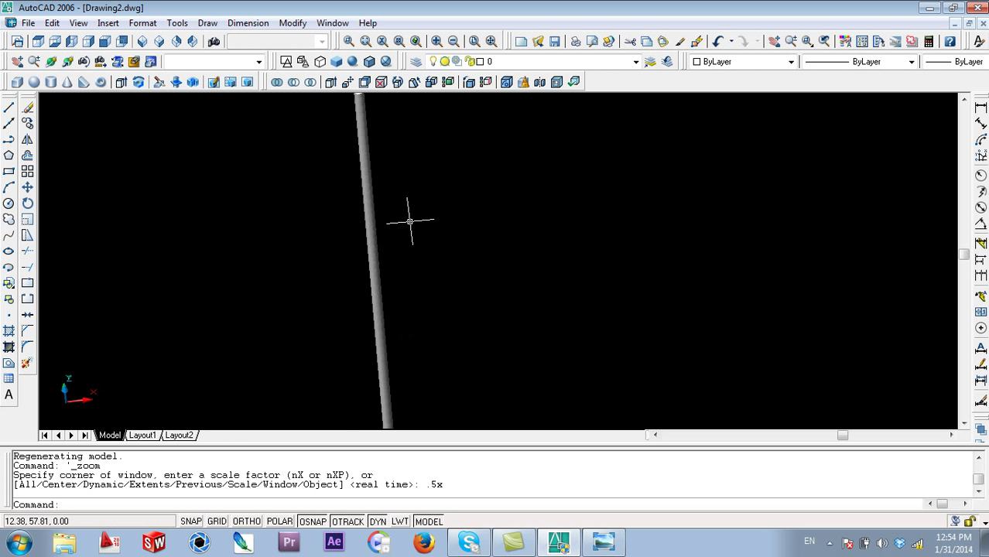
scroll(309, 181, up, 2)
scroll(314, 188, up, 2)
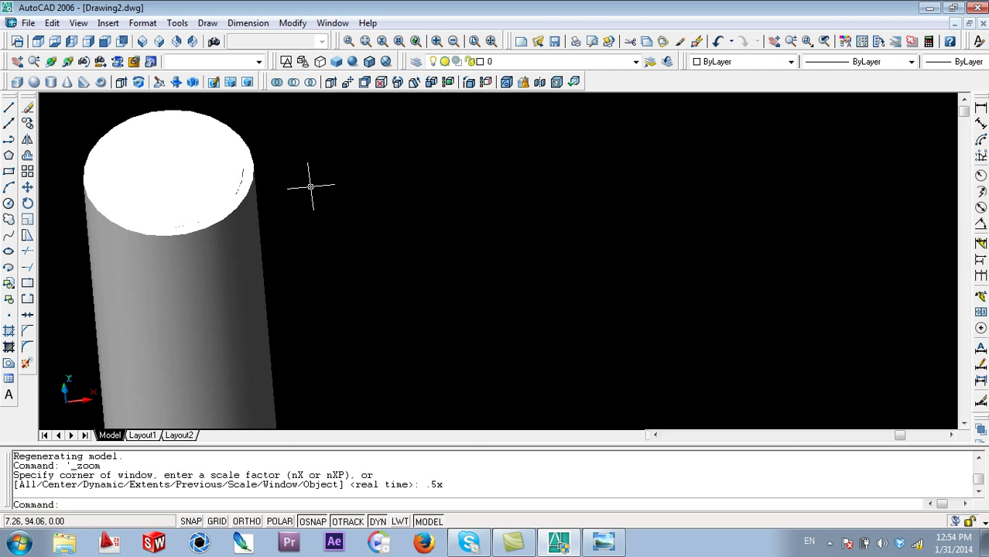
click(243, 164)
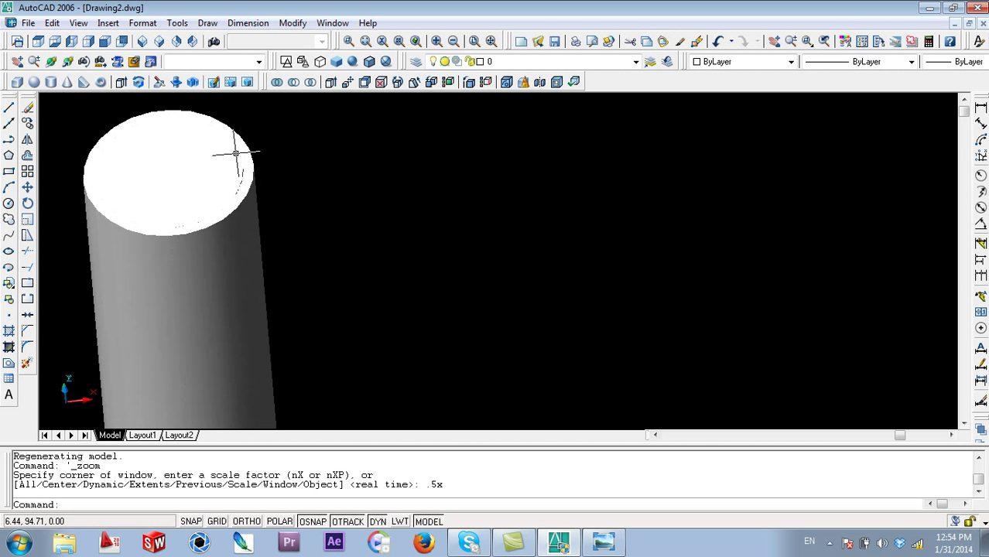
click(238, 152)
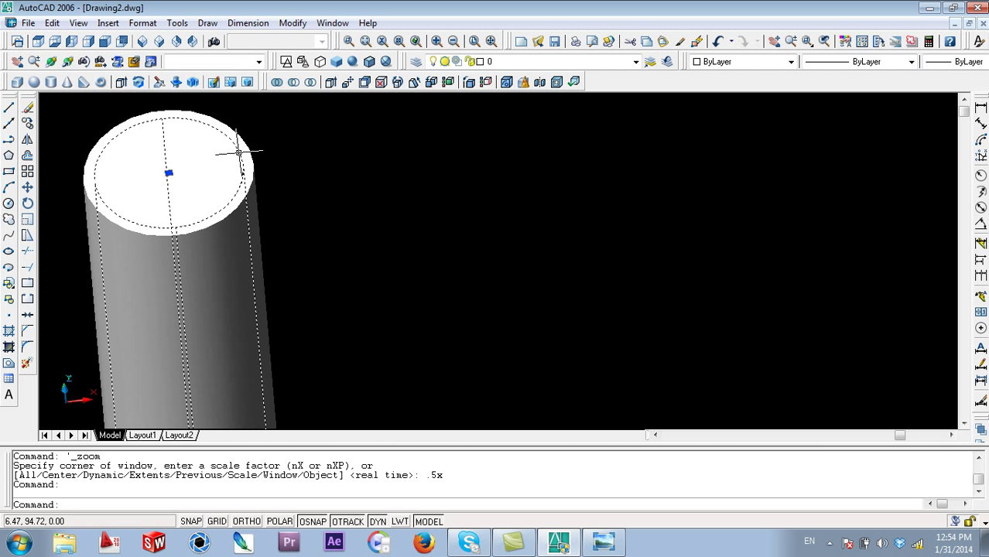
key(Delete)
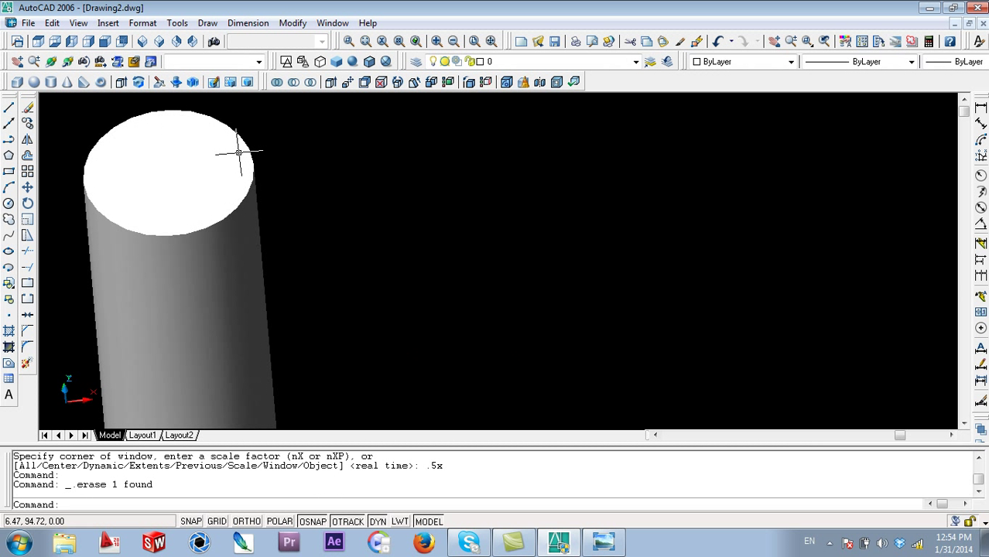
click(243, 140)
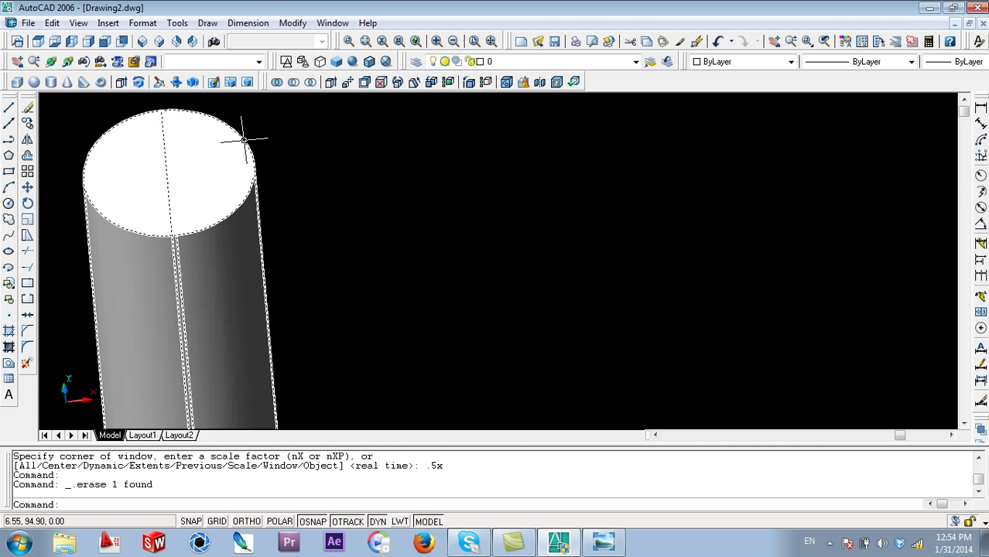
key(ctrl+z)
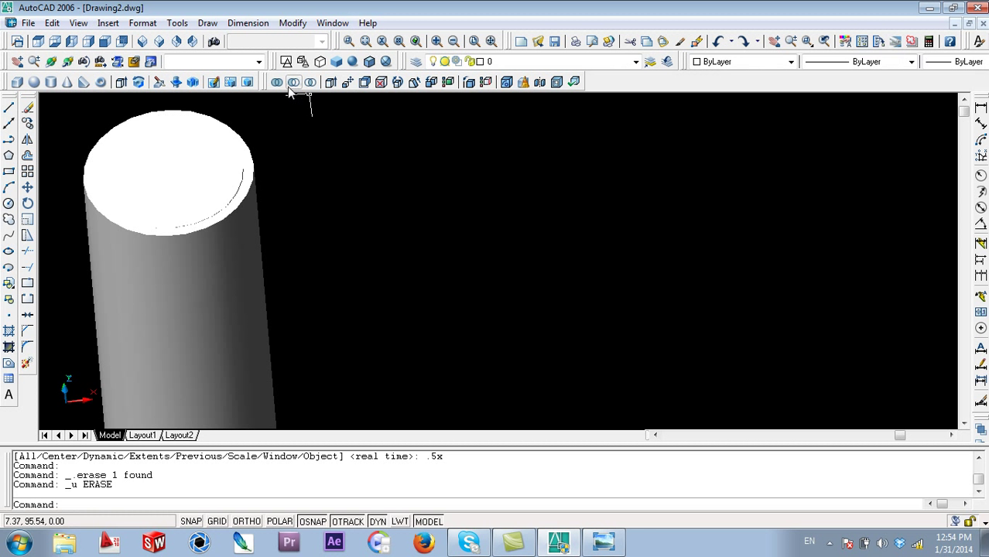
mouse_move(265, 86)
mouse_down()
mouse_move(364, 128)
mouse_move(408, 83)
mouse_up()
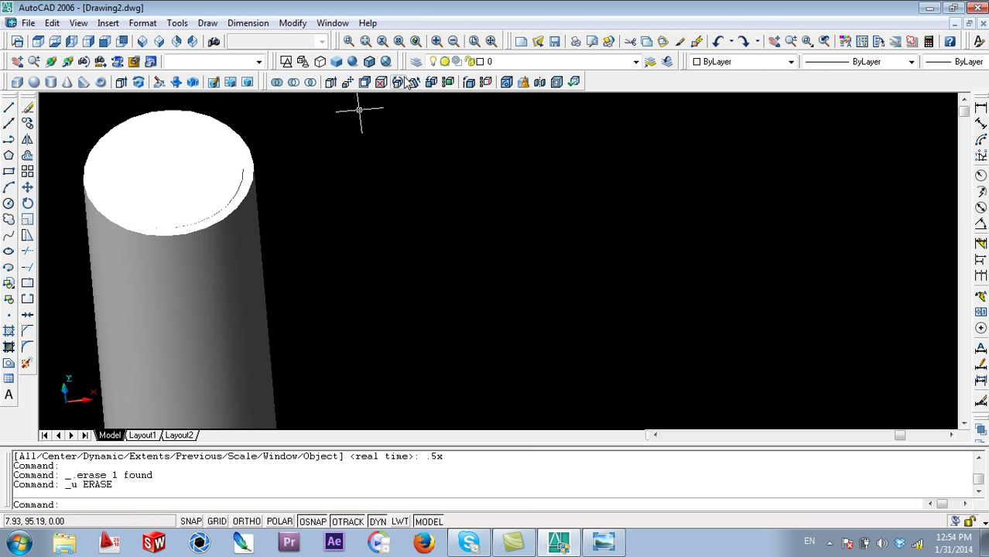
- Subtract the inner cylinder from the outer cylinder to hollow out the tube
right_click(408, 82)
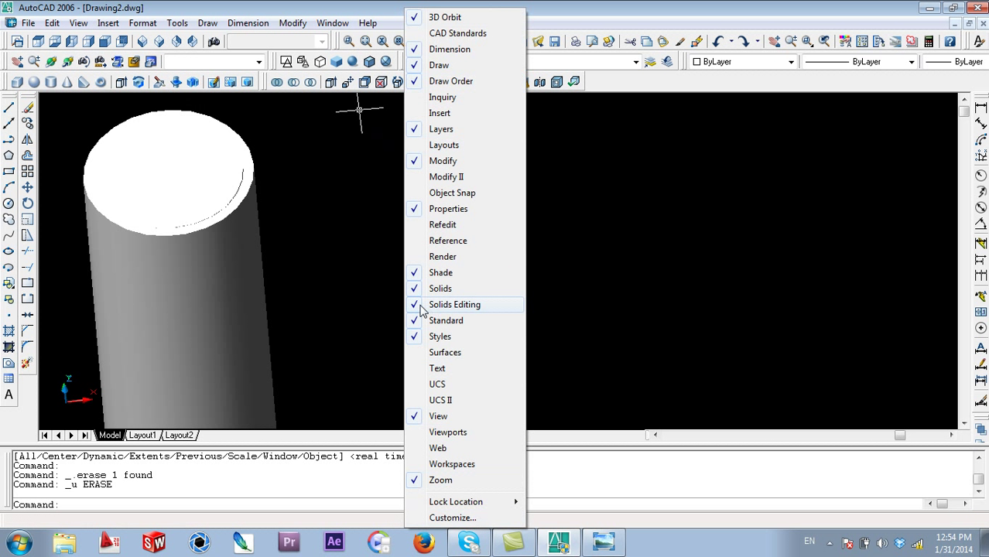
click(359, 194)
click(318, 107)
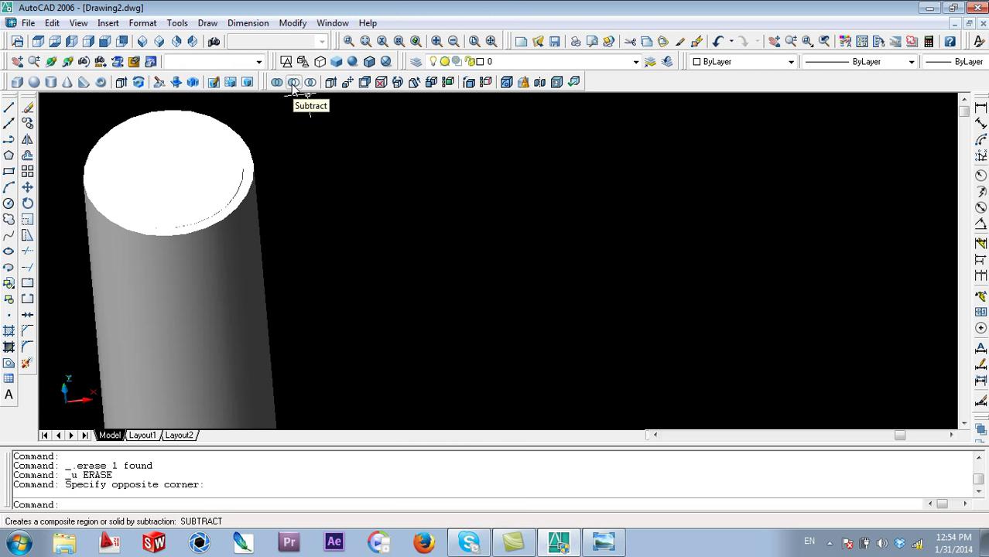
click(293, 87)
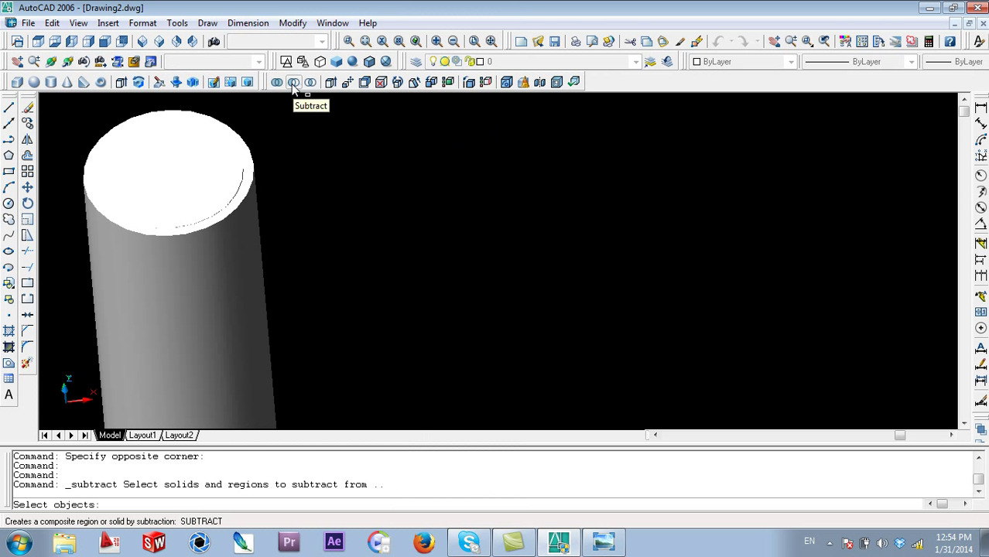
click(253, 158)
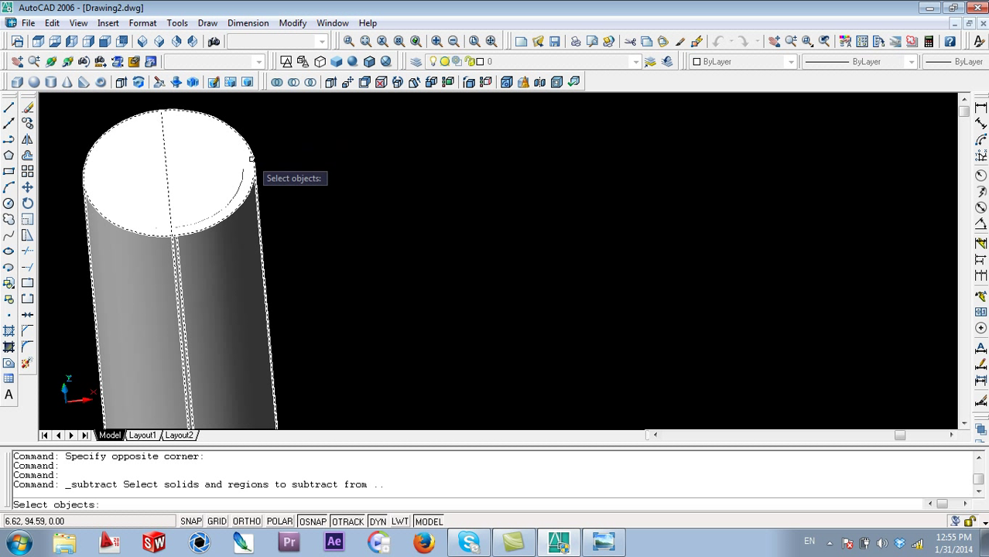
click(251, 158)
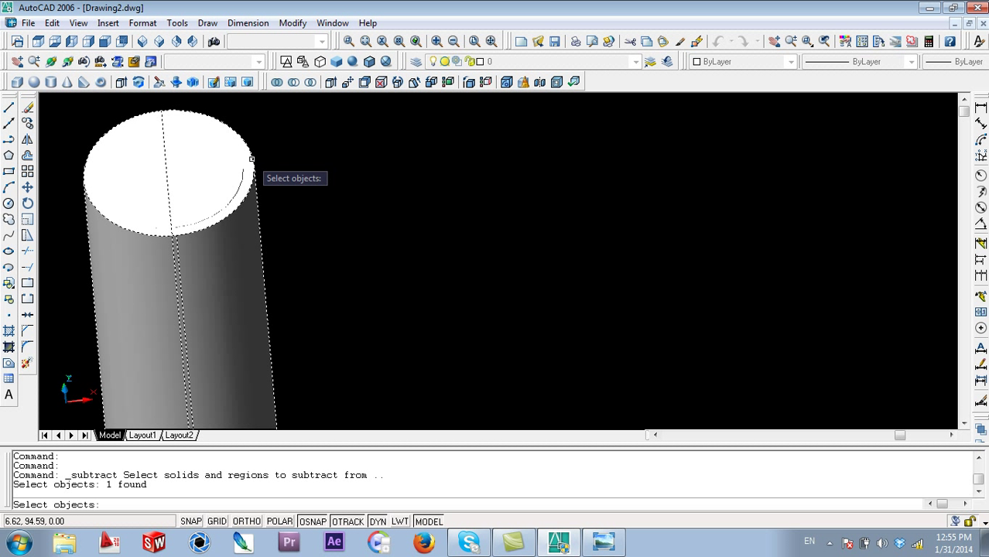
key(Return)
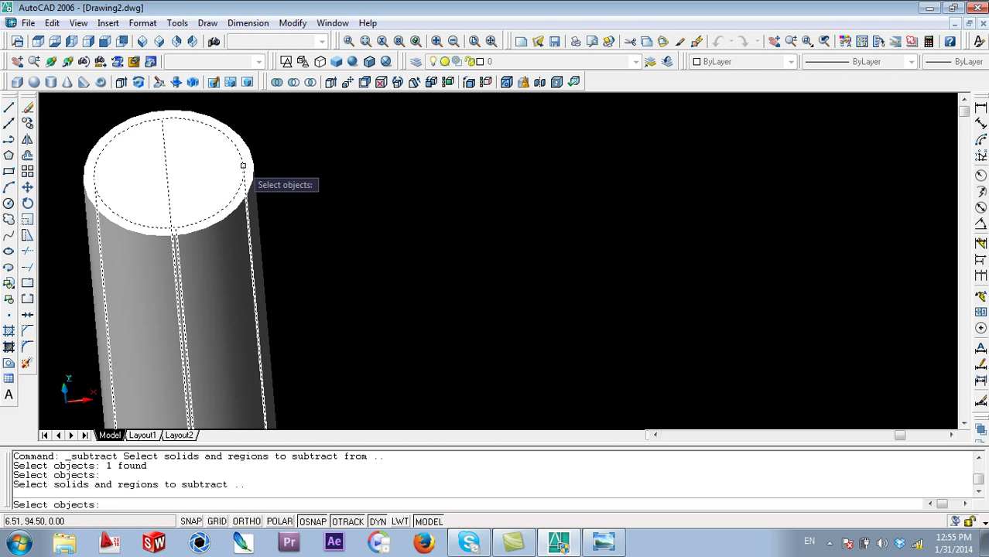
click(243, 166)
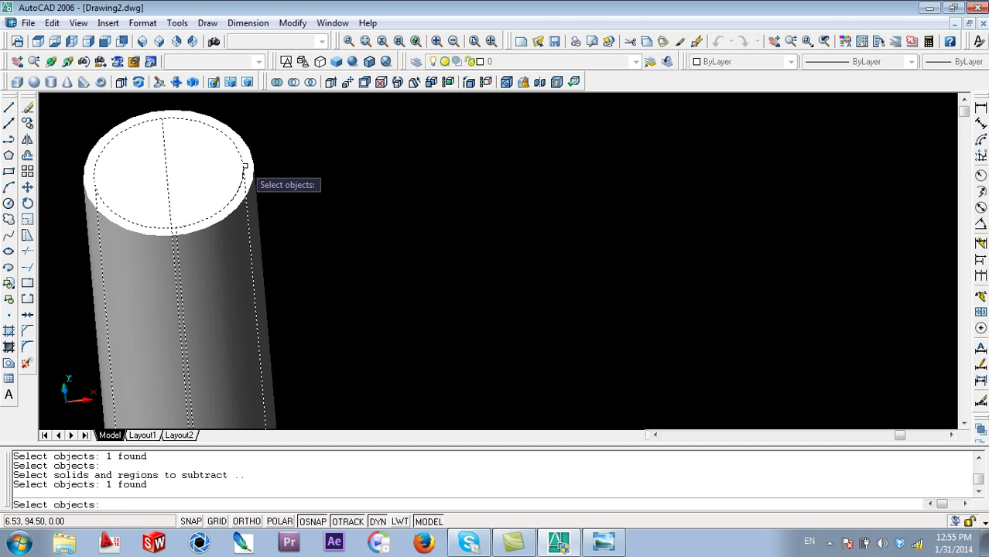
key(Return)
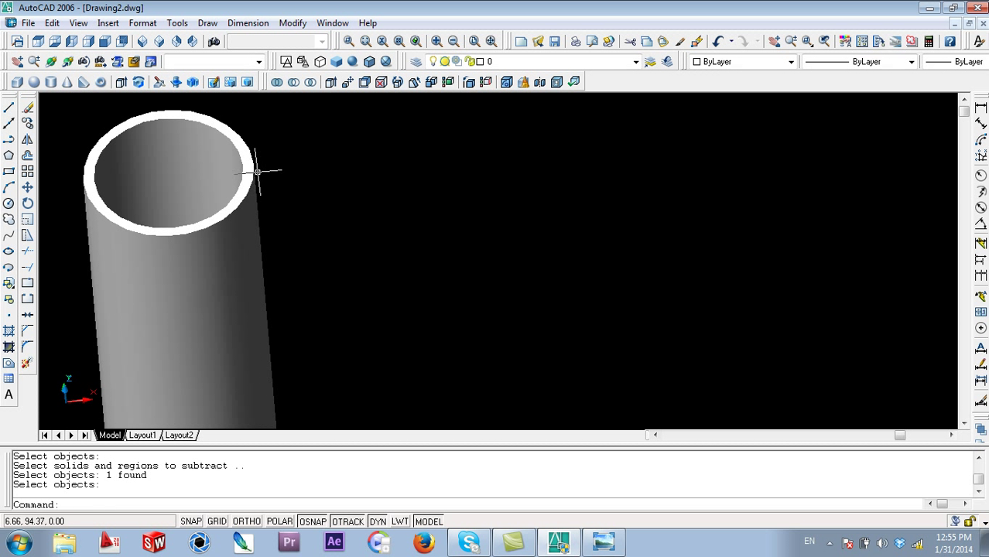
- Pan and orbit to a near-horizontal side view of the tube
scroll(301, 201, down, 5)
mouse_move(325, 224)
shift+middle_down()
mouse_move(242, 101)
mouse_move(146, 103)
shift+middle_up()
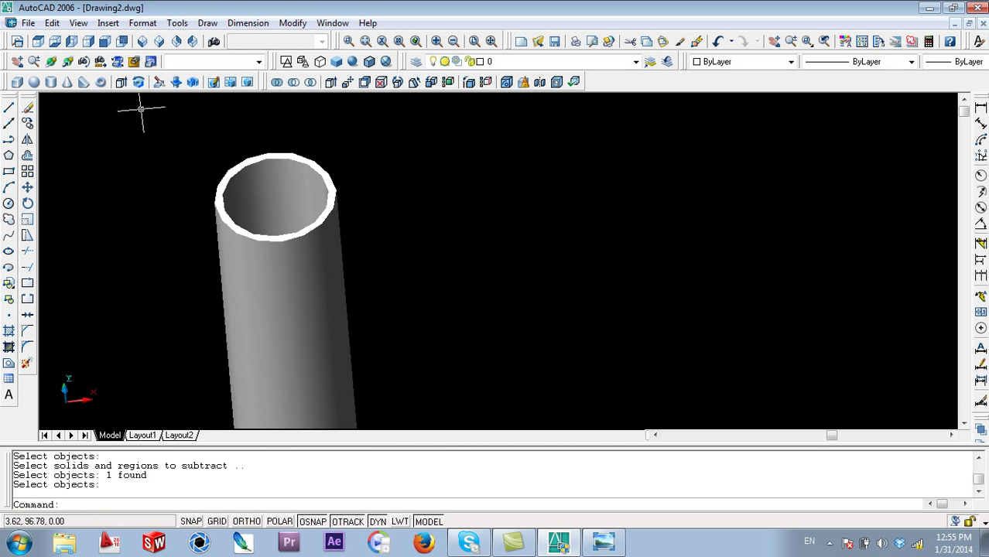
click(67, 62)
mouse_move(360, 181)
mouse_down()
mouse_move(362, 280)
mouse_move(441, 375)
mouse_move(457, 381)
mouse_up()
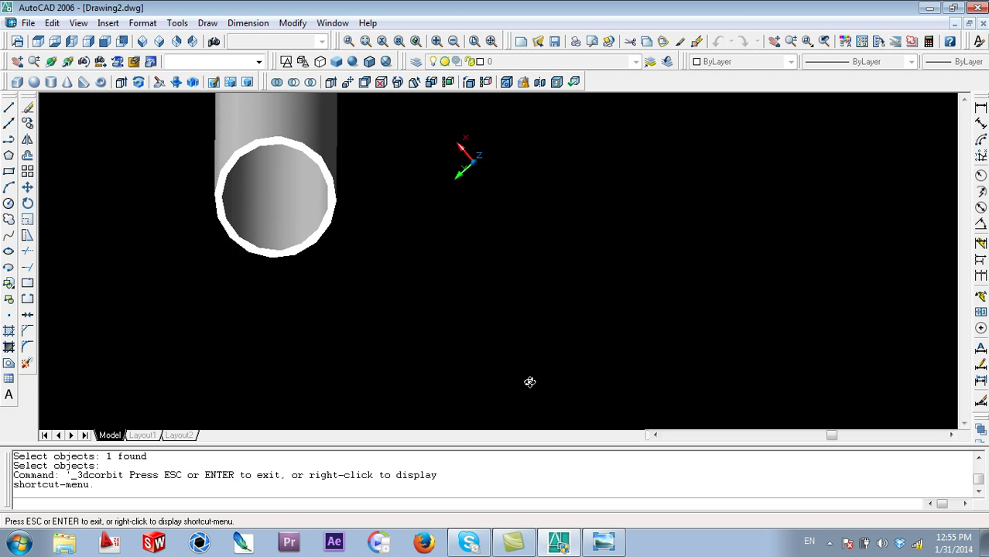
key(Escape)
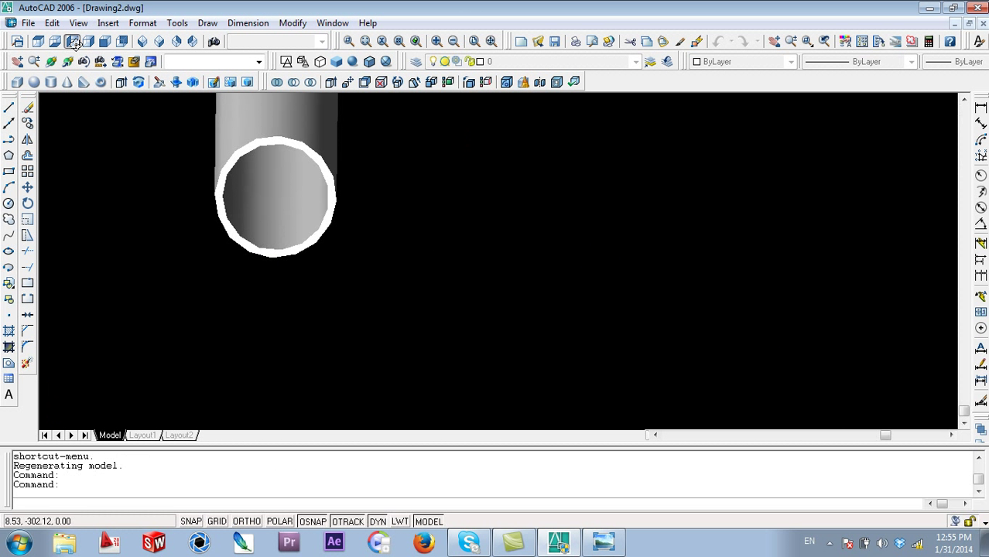
- View the tube from the Left, Bottom, Top, Right and Front standard views
click(71, 41)
click(55, 43)
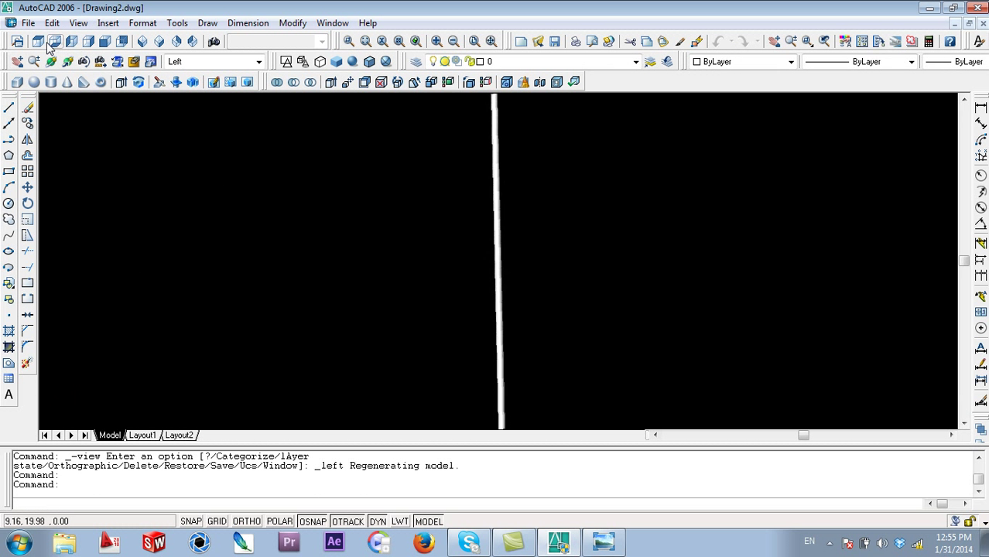
click(38, 42)
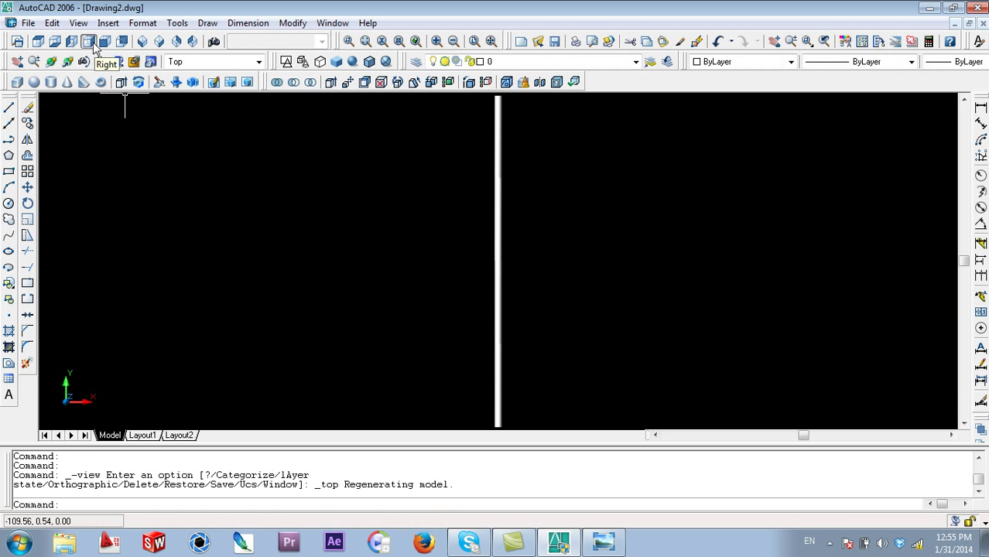
click(89, 41)
click(105, 42)
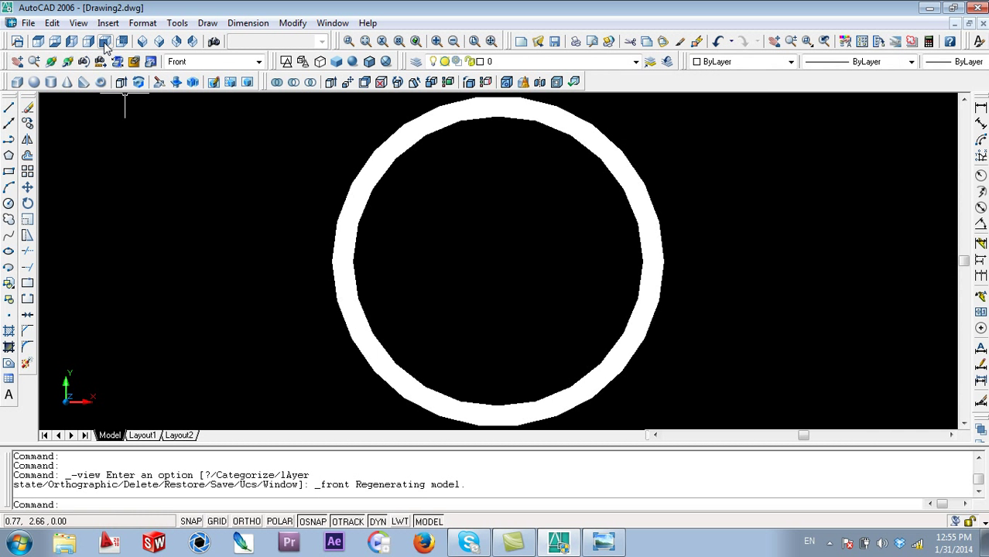
scroll(538, 296, up, 2)
scroll(538, 296, down, 5)
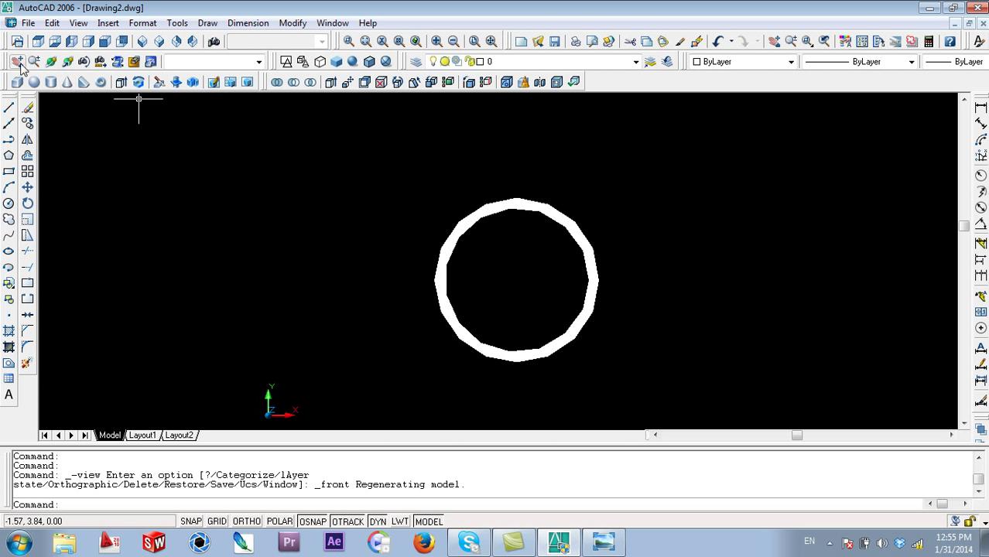
- Spin the tube with continuous orbit, exit, and finish in the Top view
click(99, 62)
drag(526, 232, 554, 224)
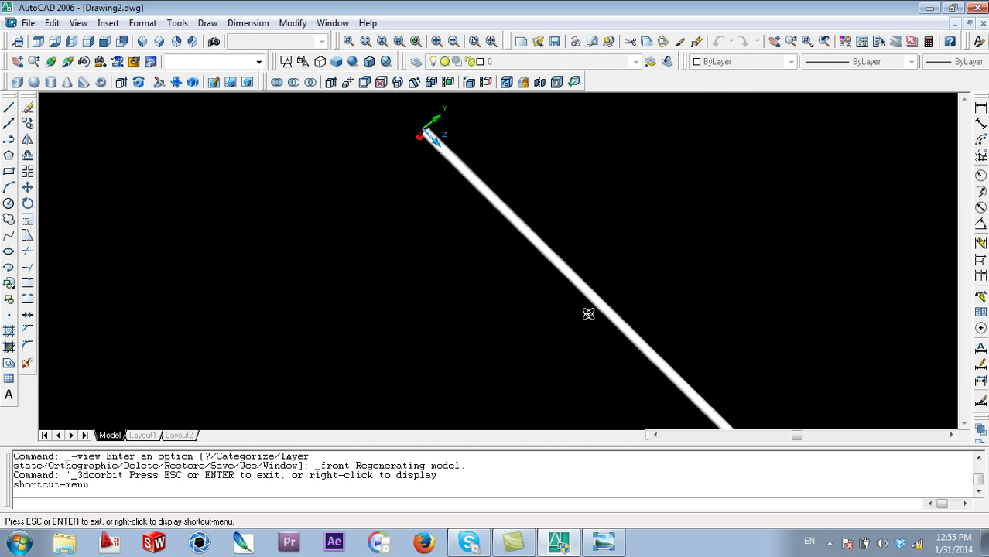
right_click(588, 313)
click(611, 320)
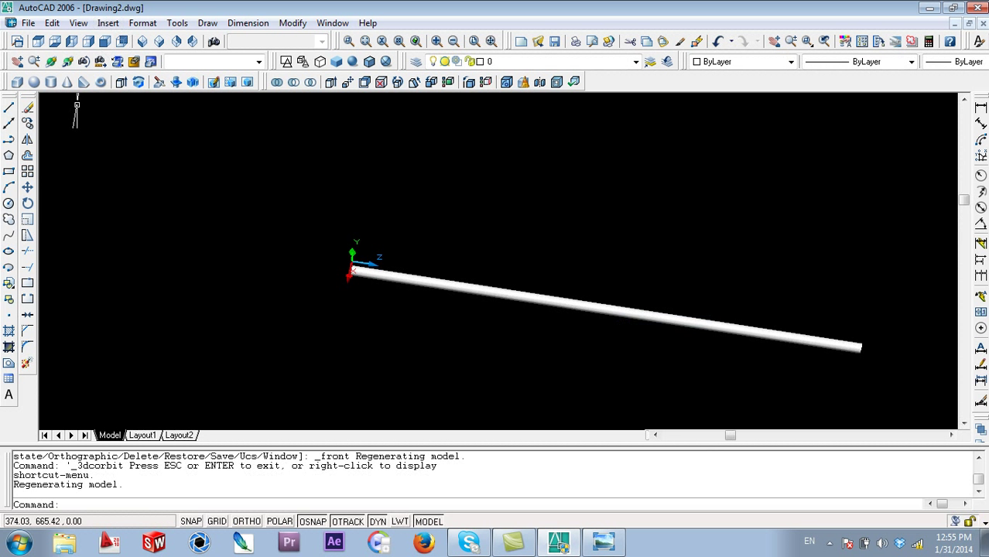
click(38, 41)
- Window-select the whole tube, set its color to Red, then clear the selection
click(643, 348)
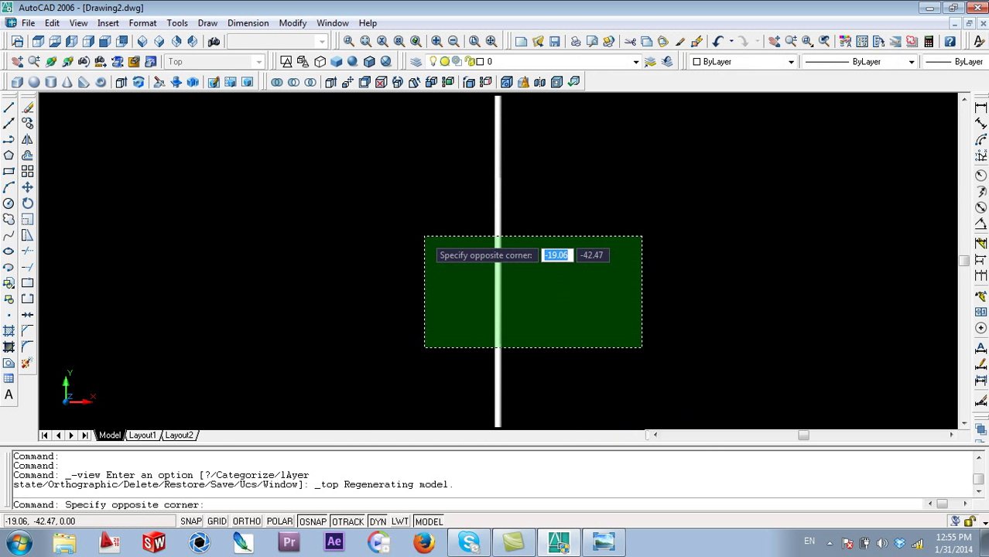
click(424, 236)
click(700, 62)
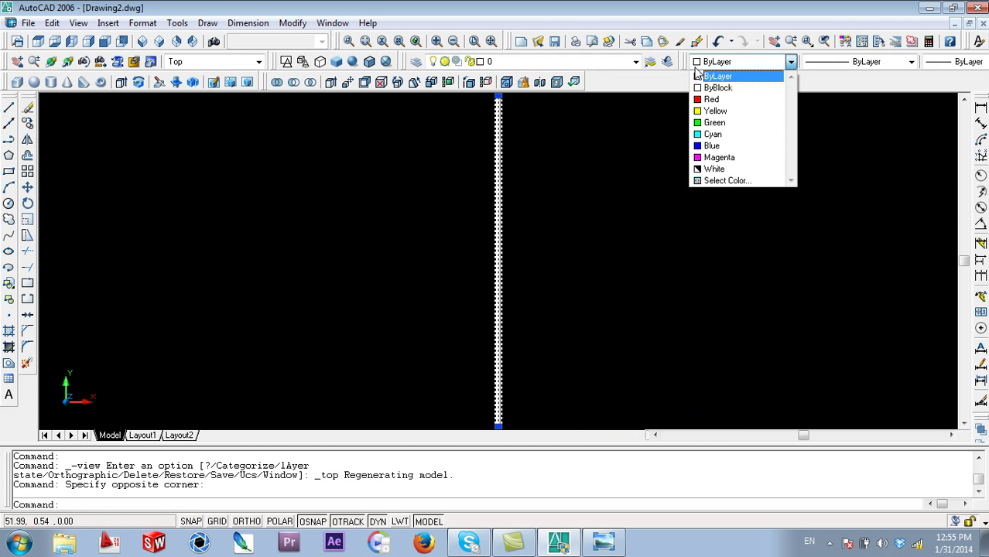
click(701, 100)
key(Escape)
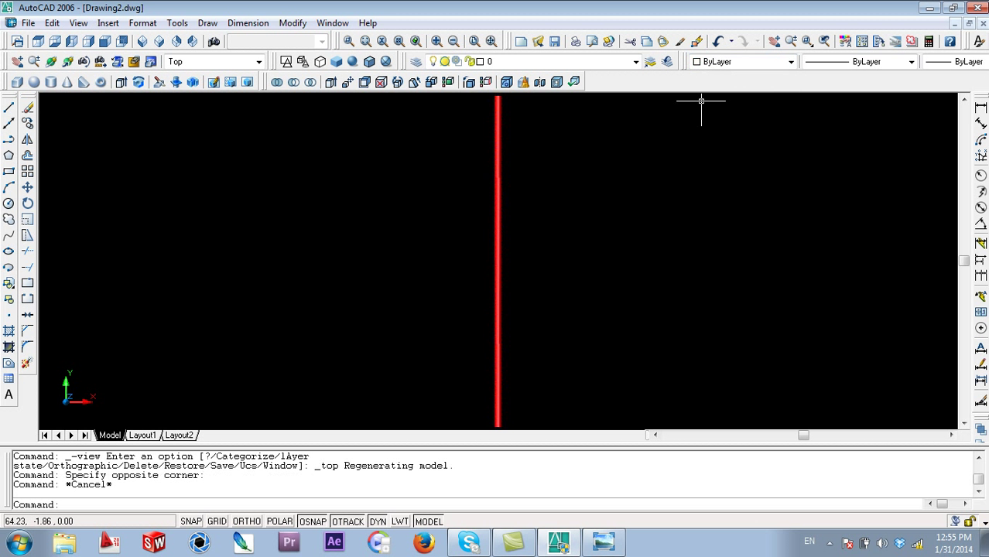
- Use 3D Continuous Orbit to spin the red pipe into an oblique view, then exit the orbit
shift+middle_drag(515, 327, 434, 241)
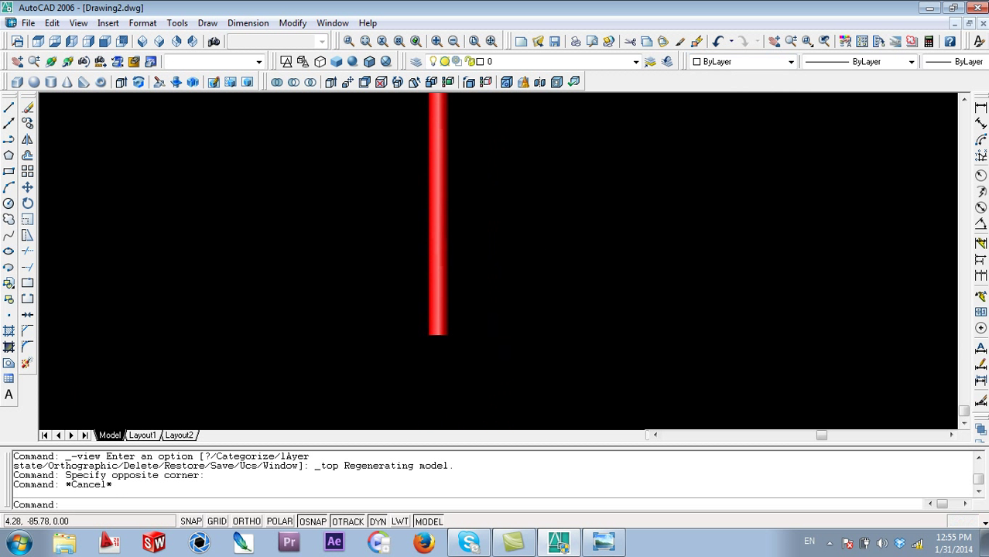
click(69, 64)
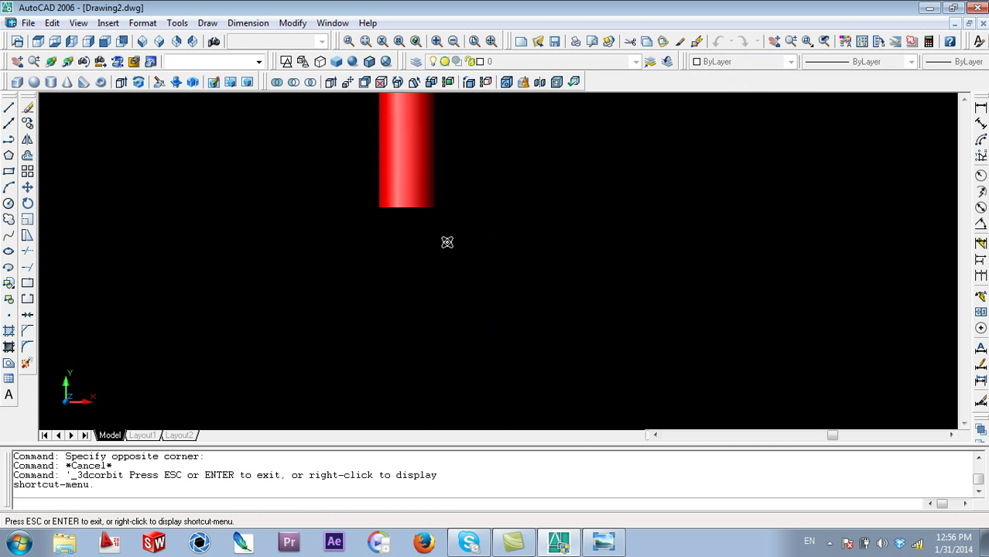
drag(448, 241, 434, 168)
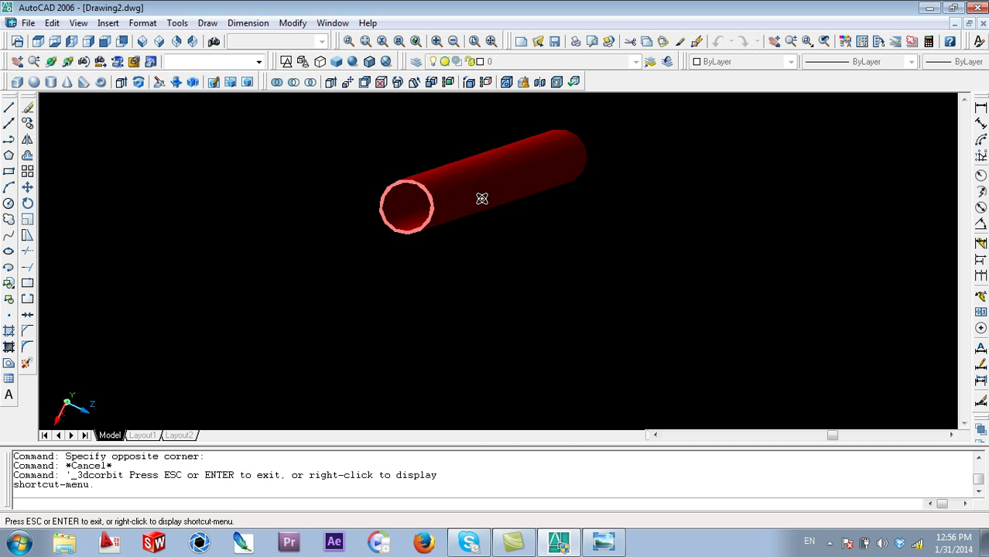
right_click(473, 187)
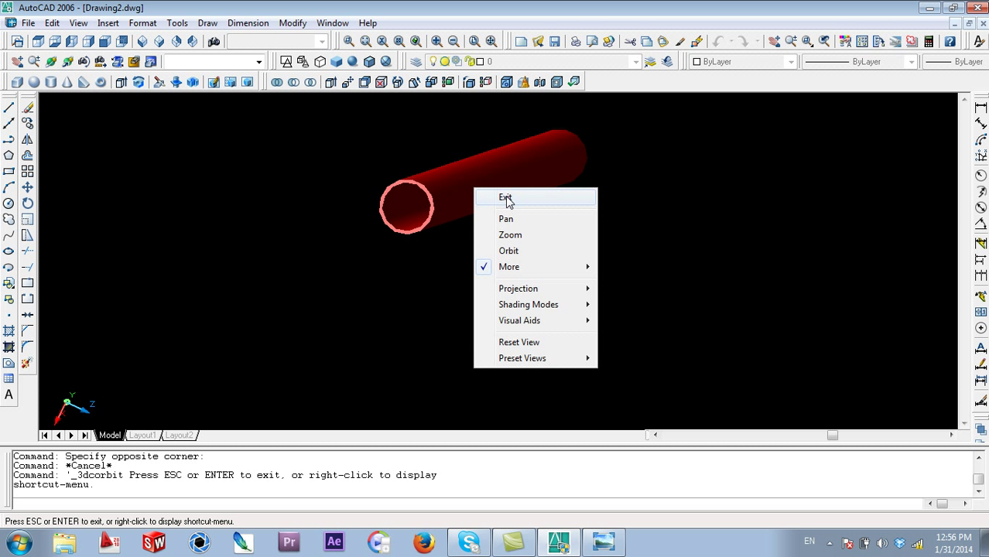
click(505, 197)
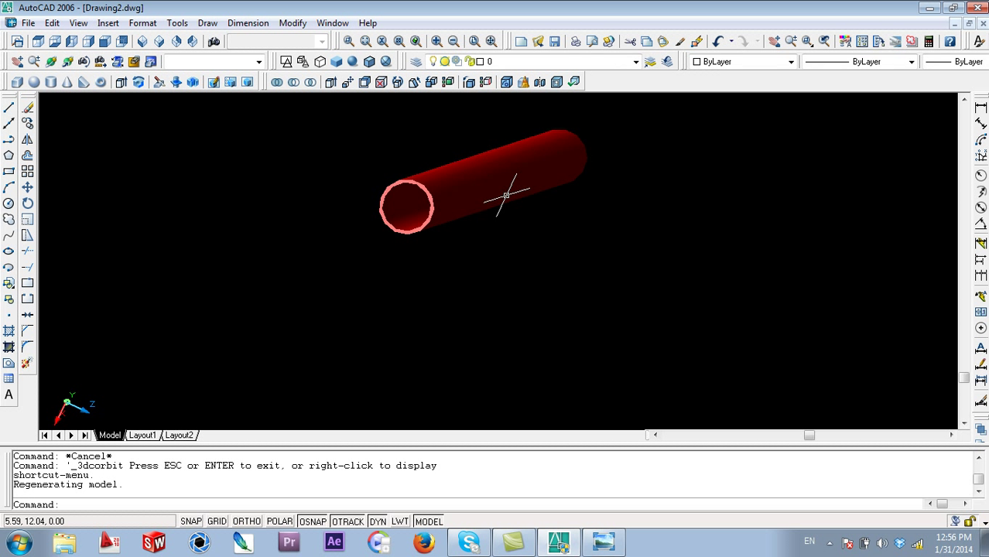
- Turn on polar tracking and minimize AutoCAD to reveal the pipe title image
key(F10)
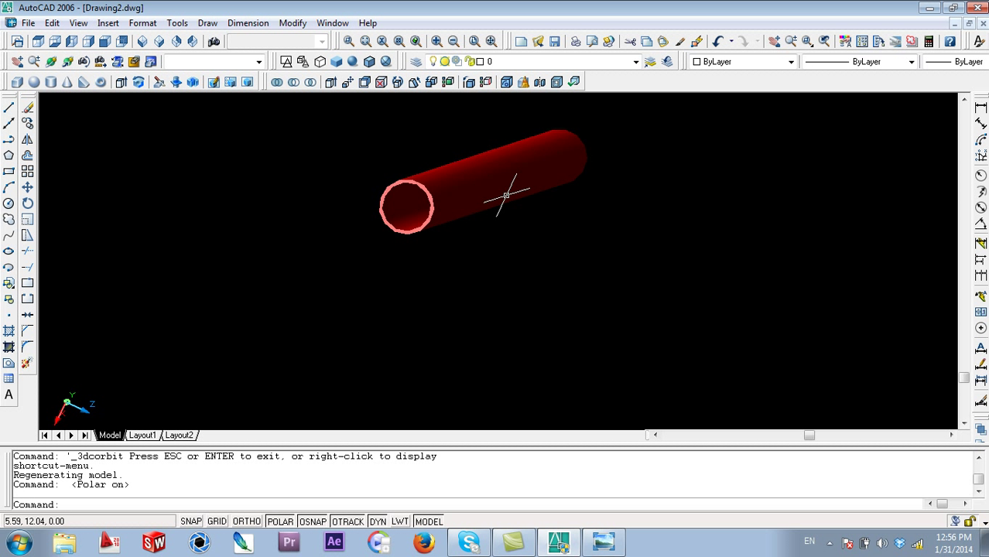
click(927, 7)
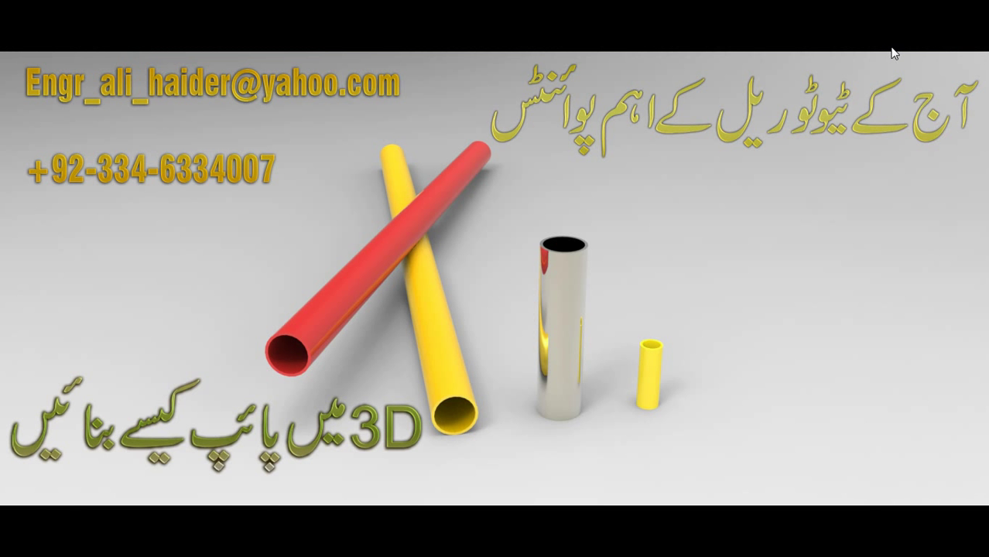
key(Escape)
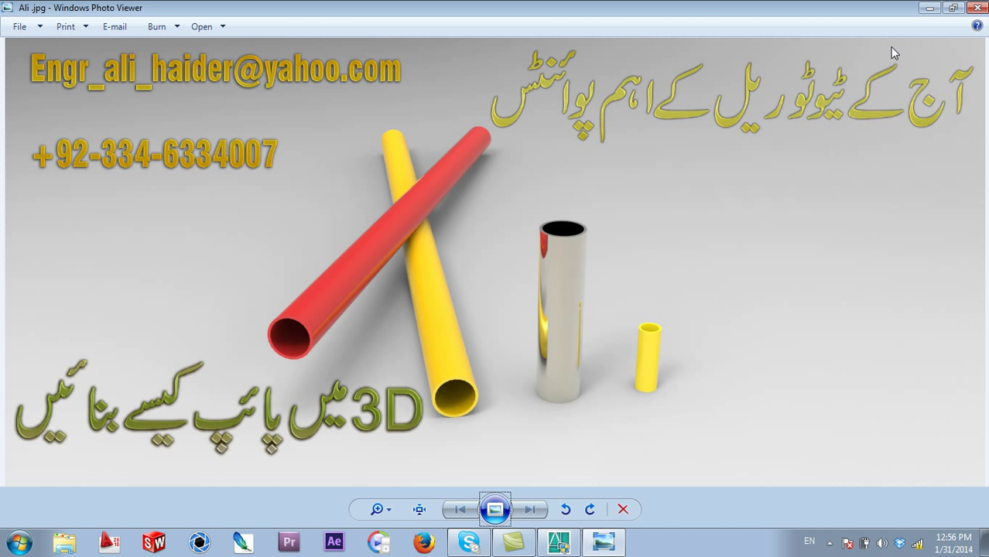